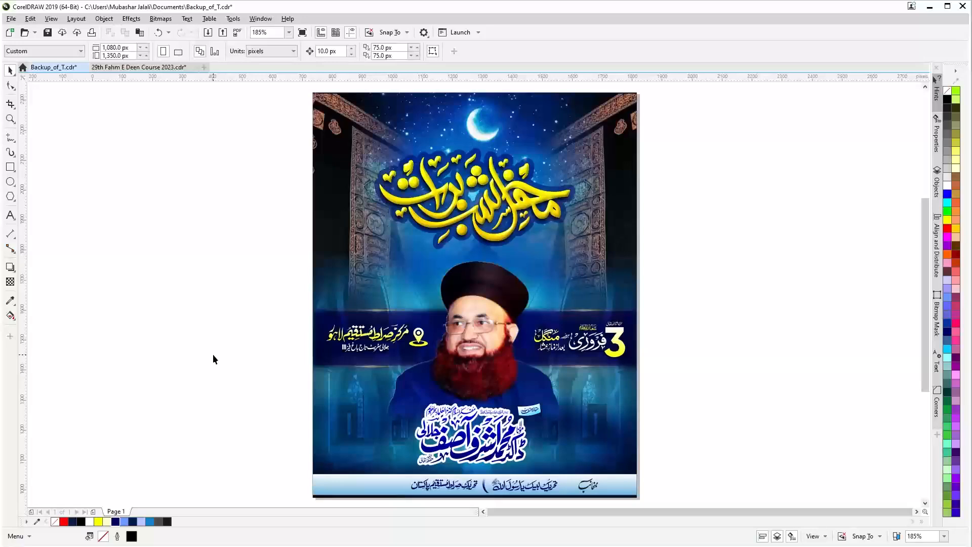
double_click(340, 422)
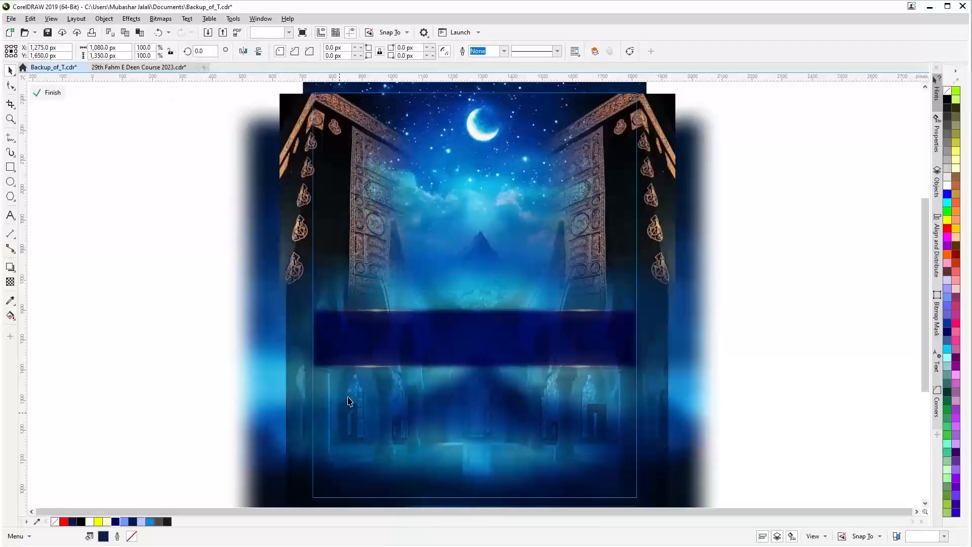
left_click(384, 415)
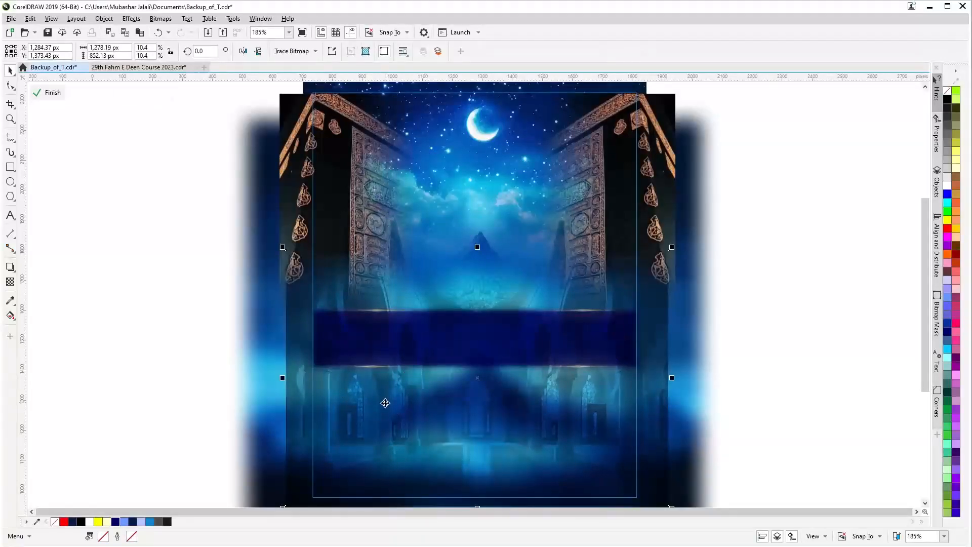
left_click(48, 93)
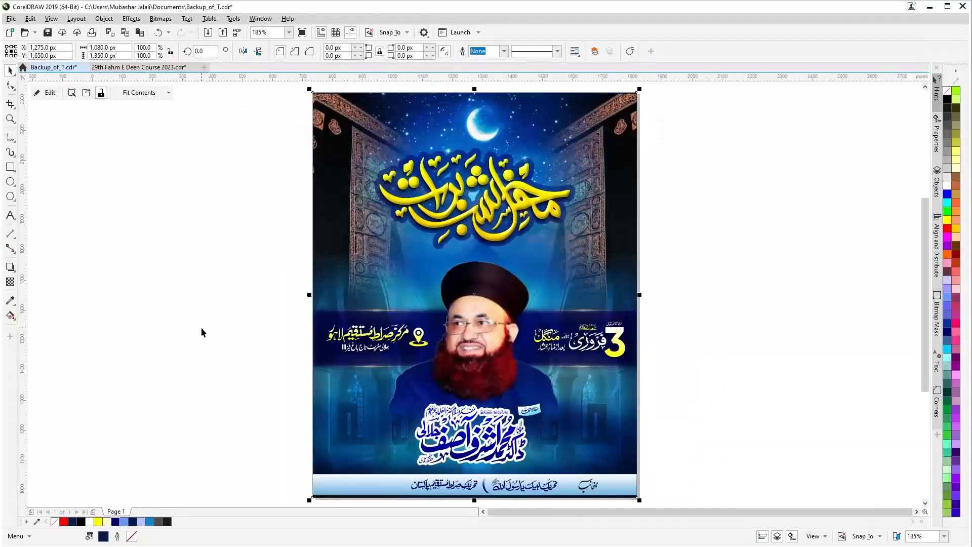
- Inside the poster background's PowerClip, move the mosque interior bitmap behind the navy band and its light flares, and finish editing
double_click(354, 424)
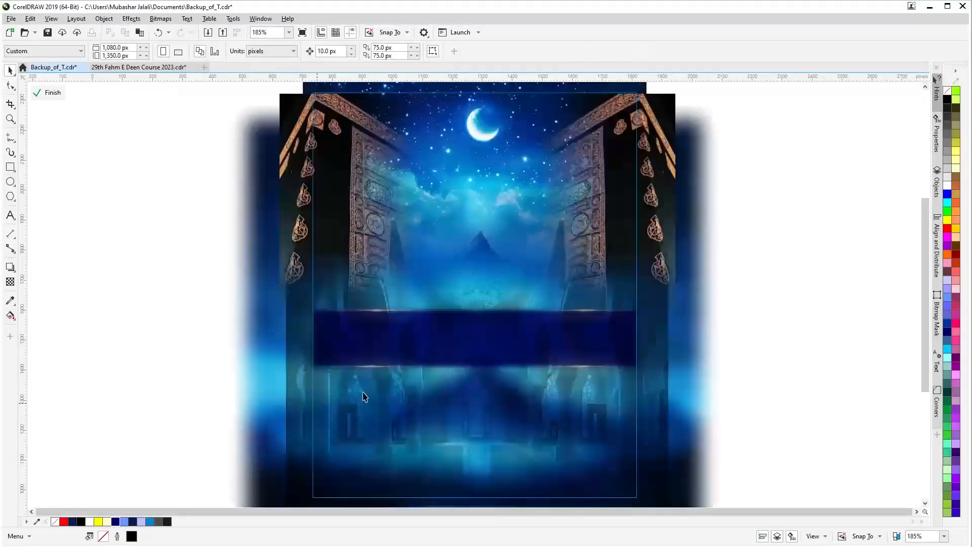
left_click(364, 395)
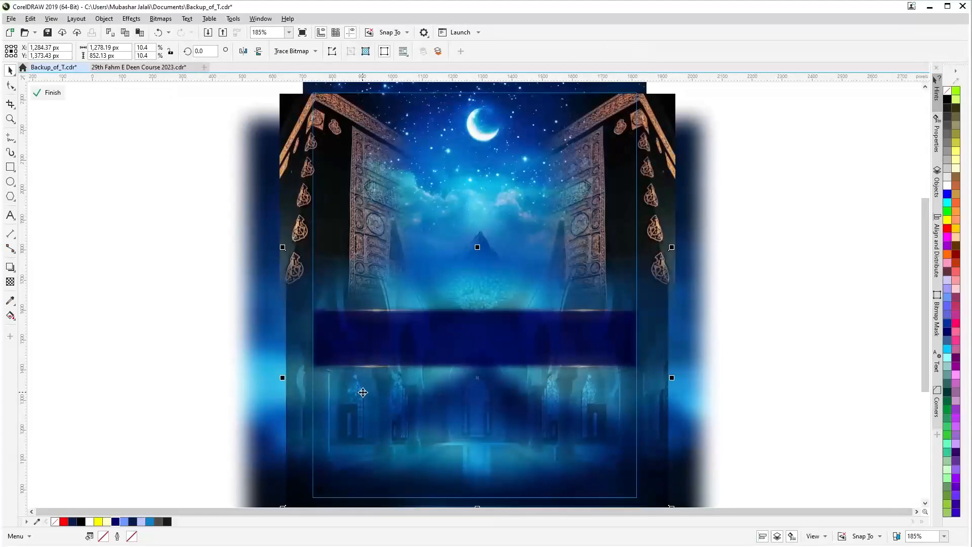
left_click_drag(159, 300, 827, 382)
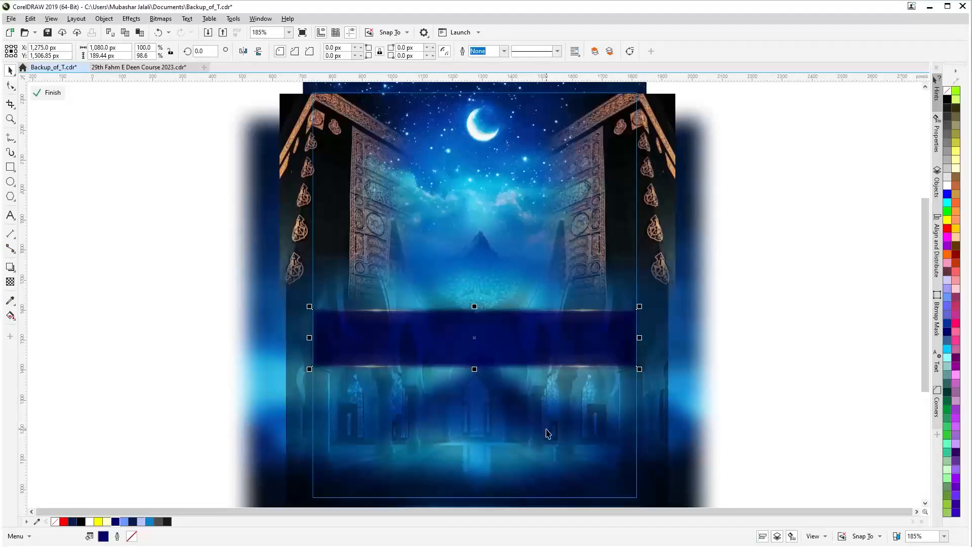
left_click(376, 441)
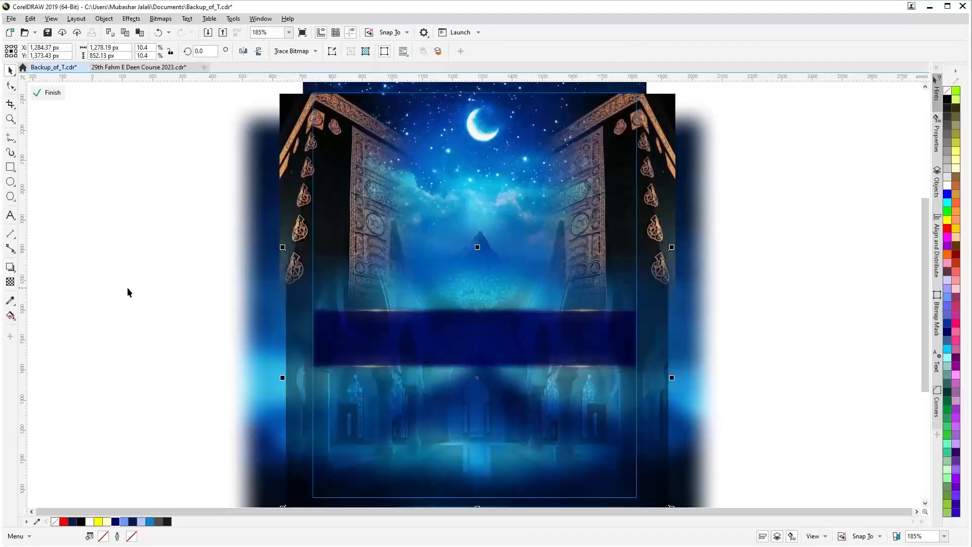
left_click(402, 436)
key("shift+Page_Down")
key("ctrl+Page_Up")
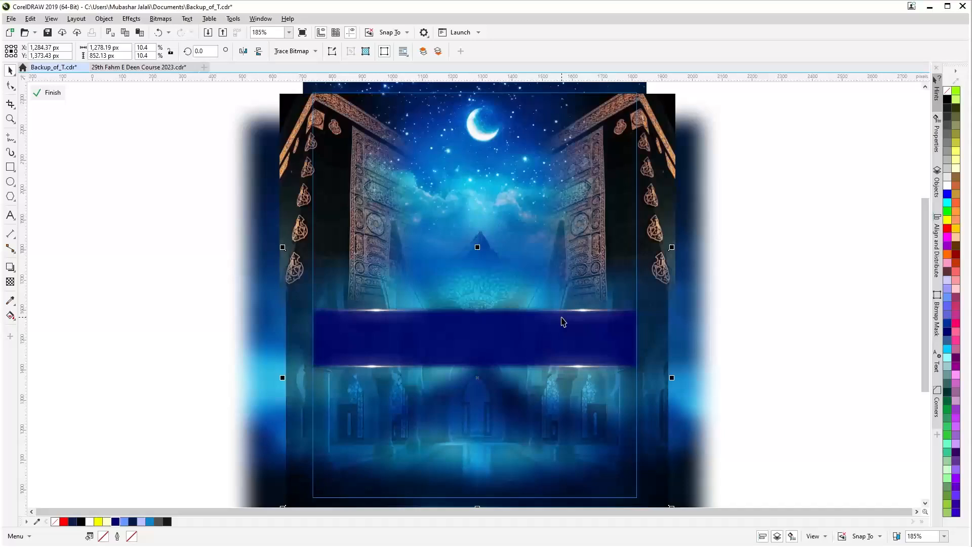
left_click_drag(117, 241, 846, 442)
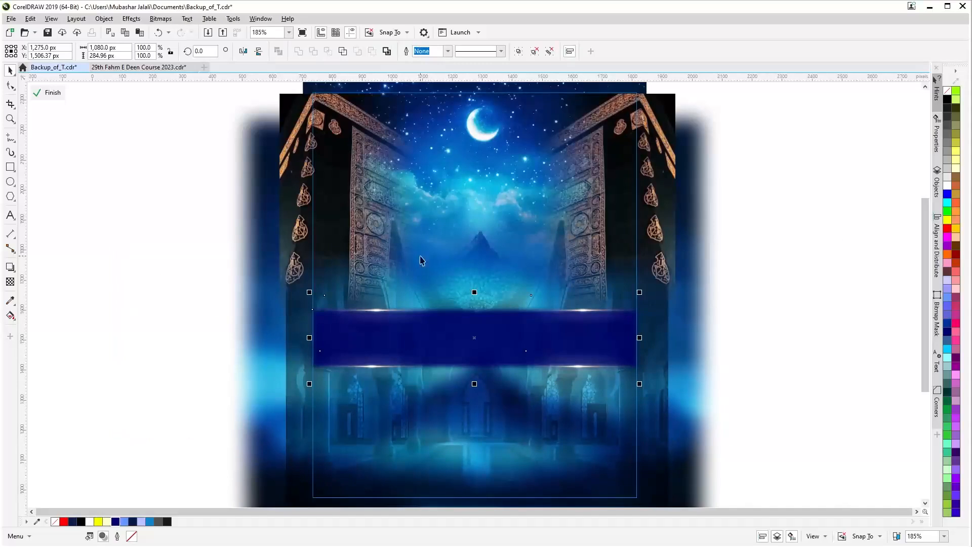
left_click(51, 93)
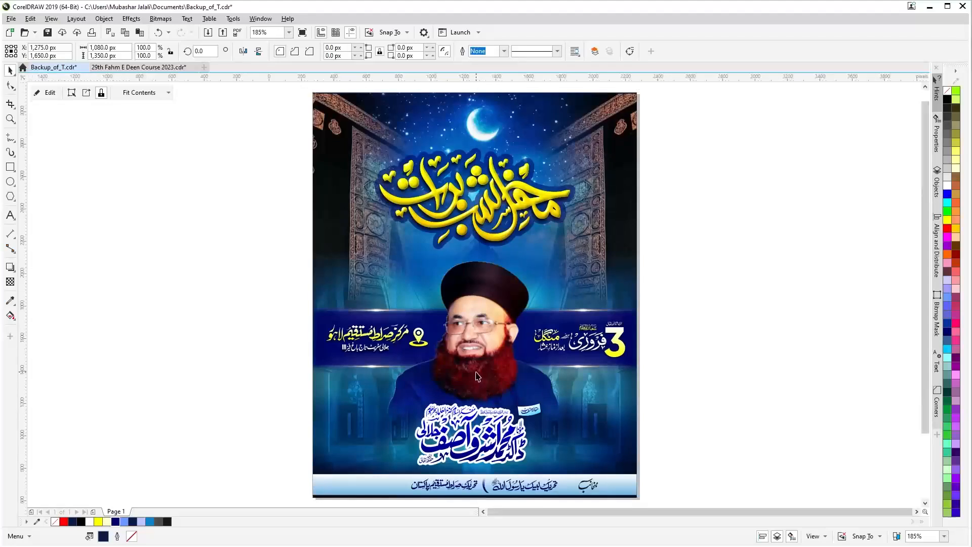
- Fill the light gradient footer strip at the poster's lower edge with Deep Navy Blue
scroll(476, 375, "down", 3)
scroll(476, 443, "up", 4)
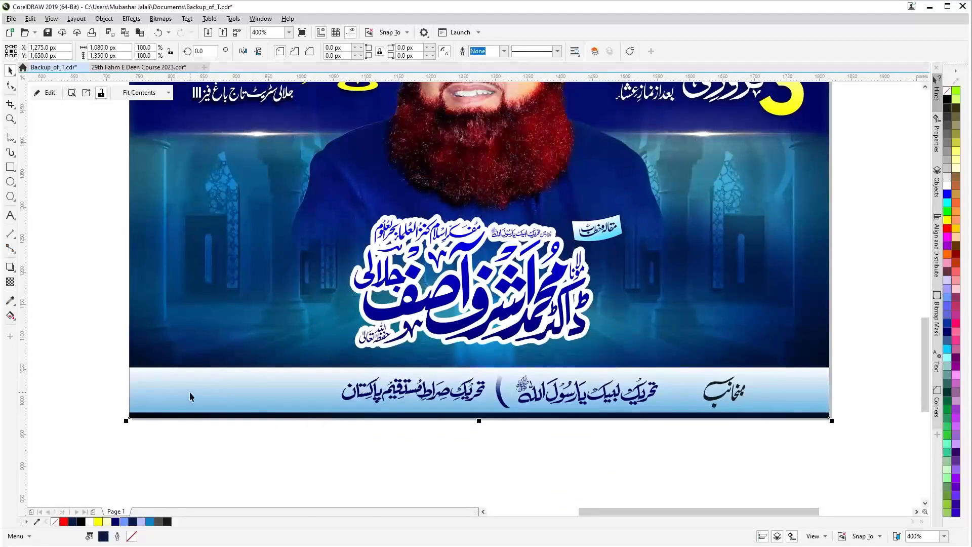
left_click(212, 478)
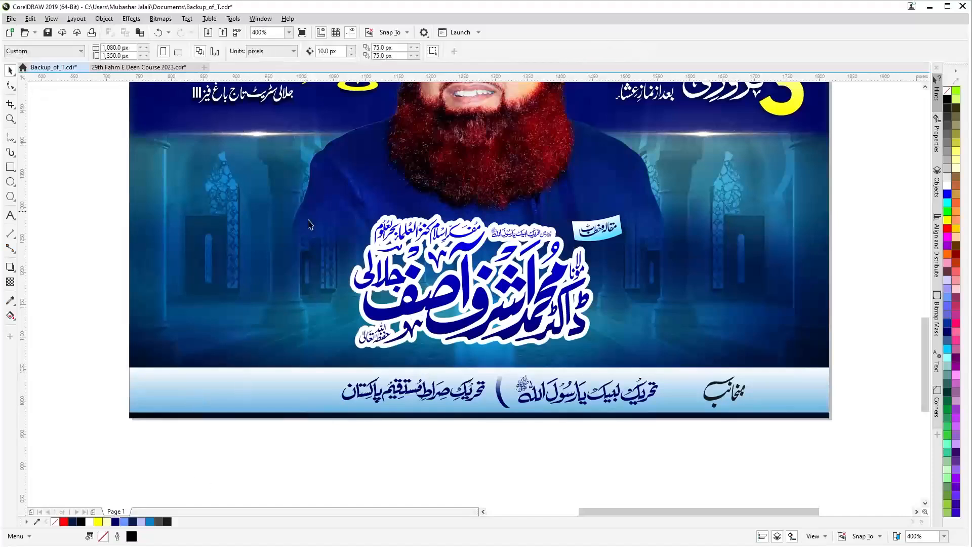
left_click(257, 382)
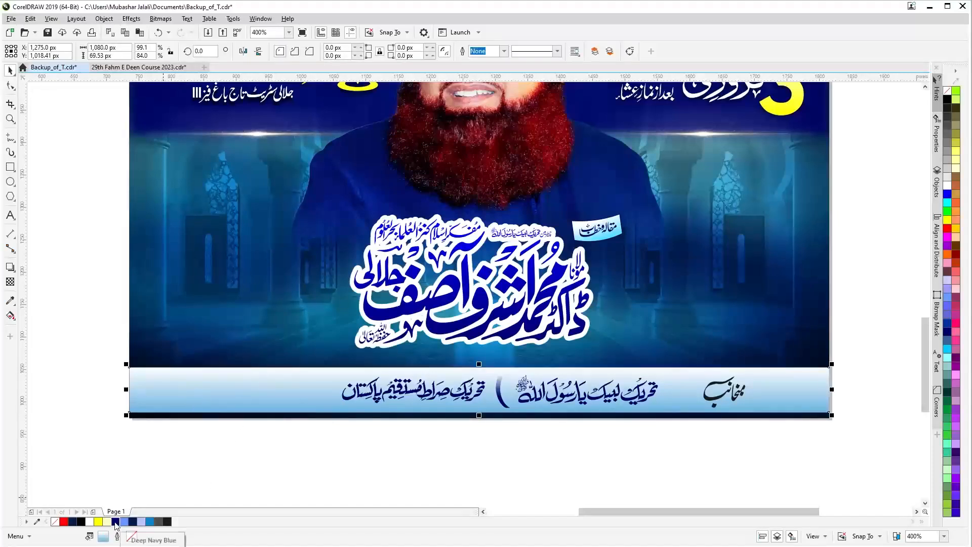
left_click(116, 522)
left_click(629, 452)
- Try a blue fill on the two central calligraphy phrases and the crescent divider in the footer strip
left_click_drag(669, 462, 223, 327)
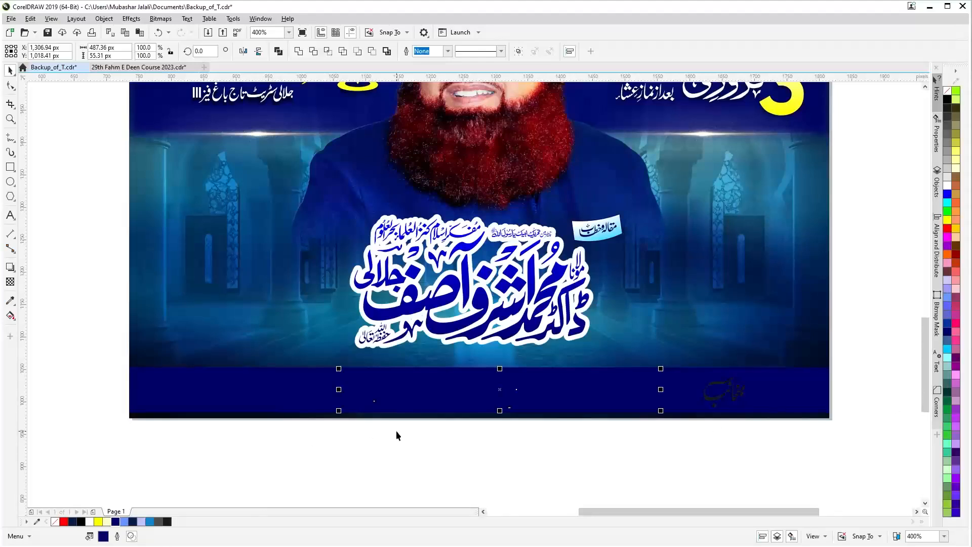
left_click(947, 197)
left_click(484, 451)
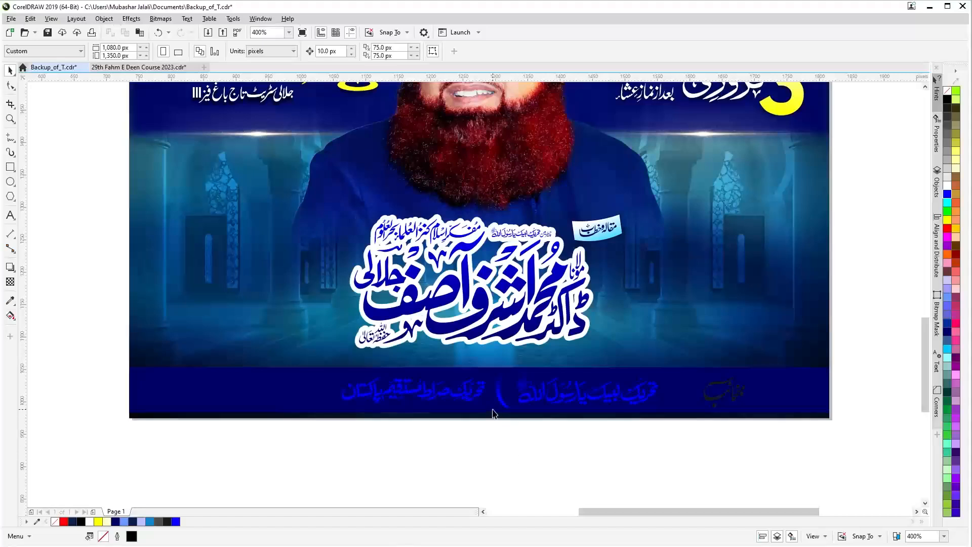
- Give the two central footer phrases and the crescent divider a uniform light blue fill, #A6BEFF
left_click_drag(683, 459, 302, 357)
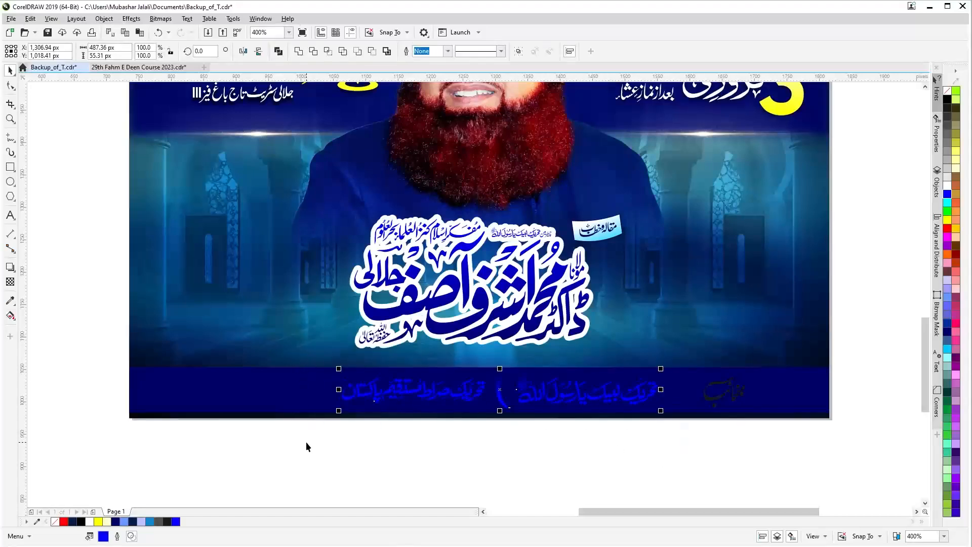
key("F11")
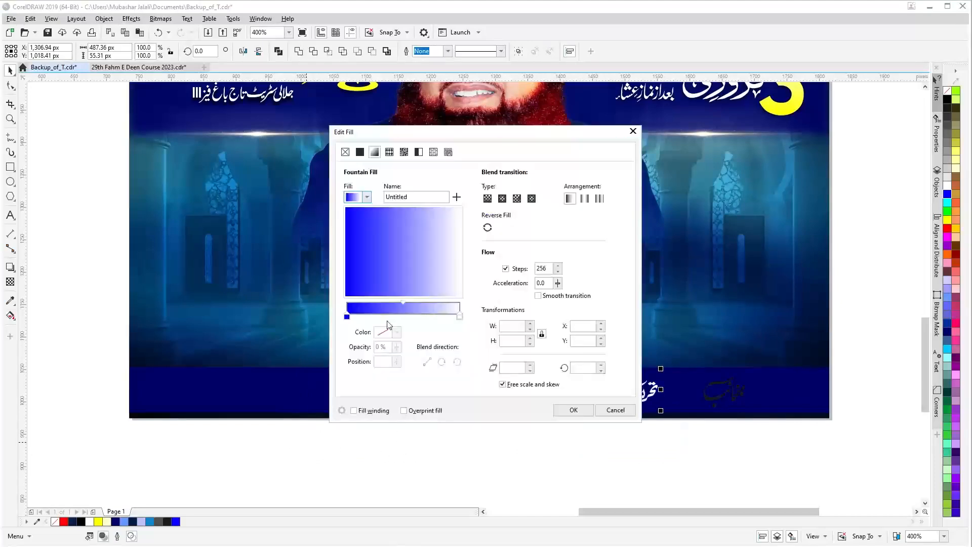
left_click(360, 152)
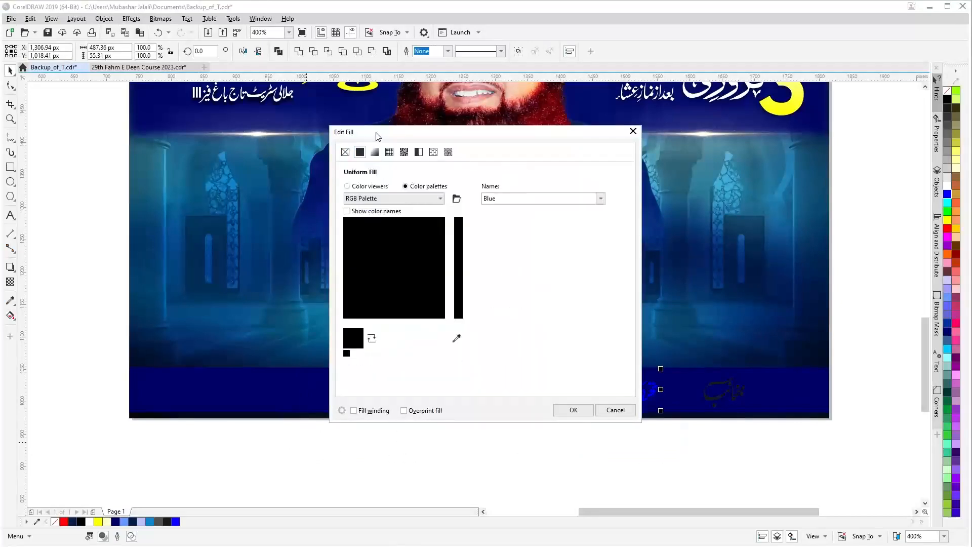
left_click_drag(379, 133, 486, 138)
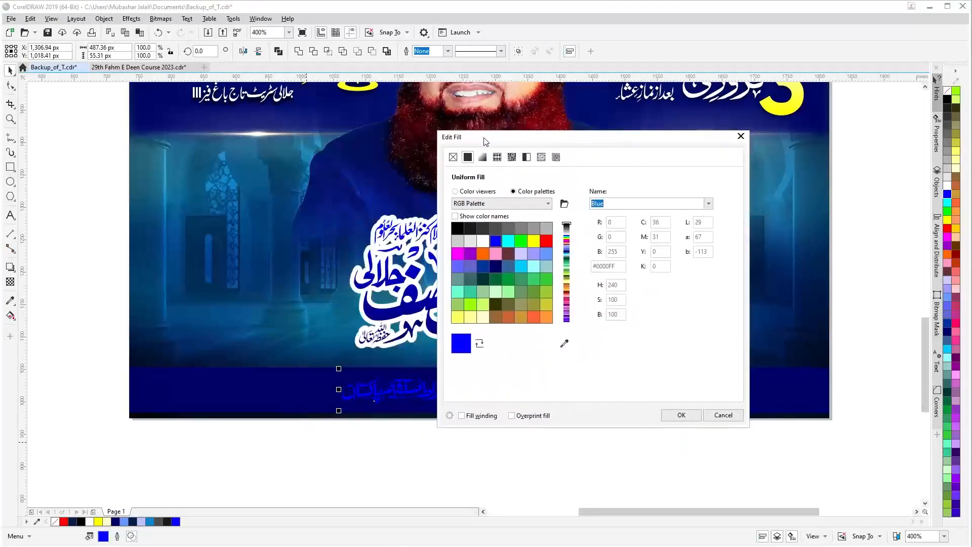
left_click(455, 192)
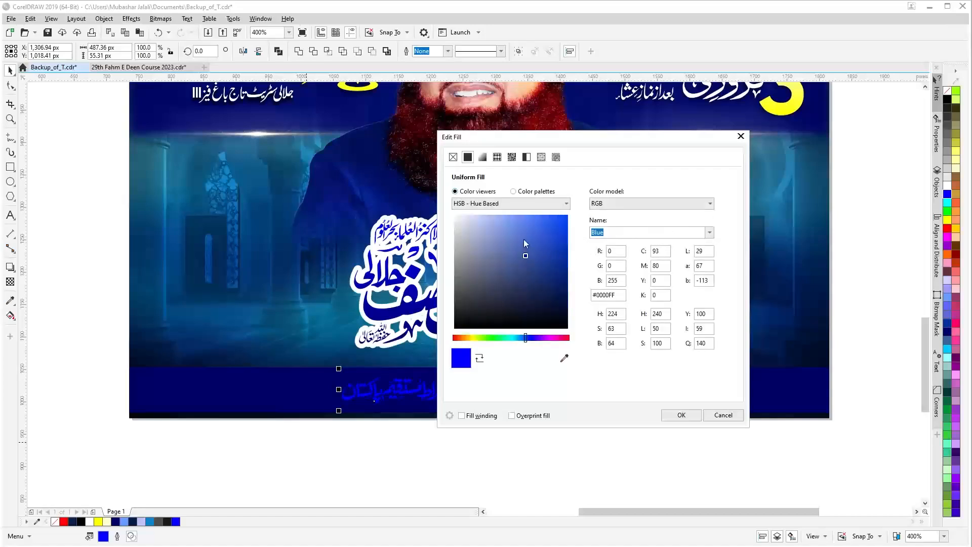
left_click(507, 215)
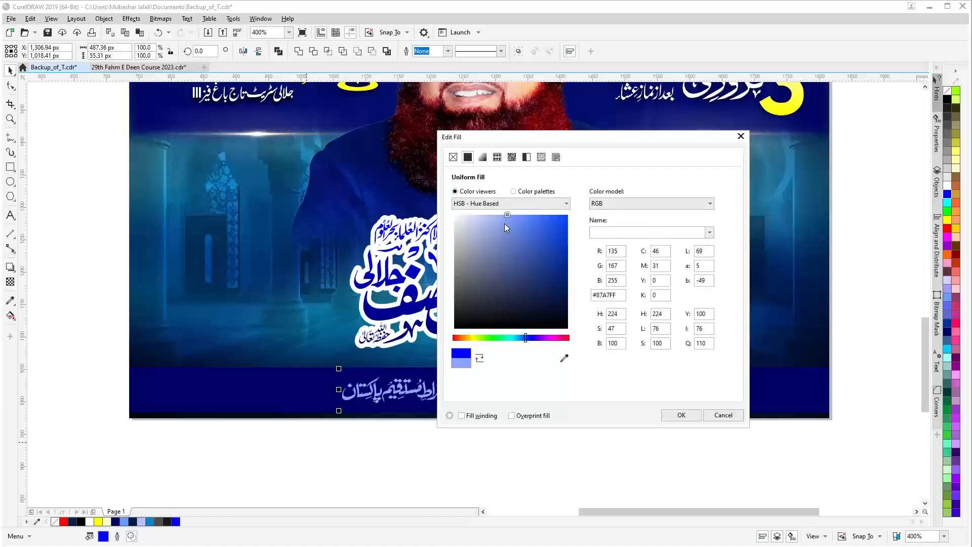
left_click_drag(508, 215, 493, 211)
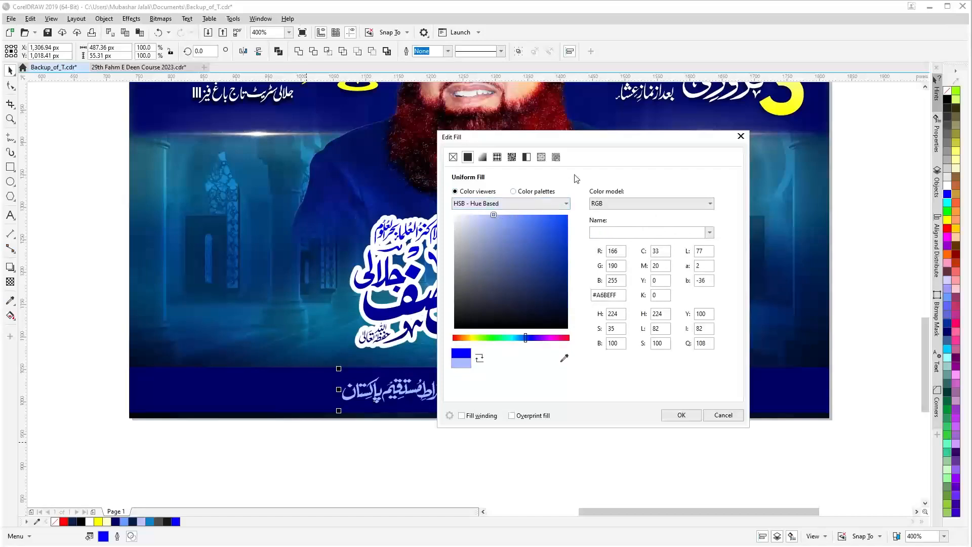
left_click_drag(590, 145, 267, 194)
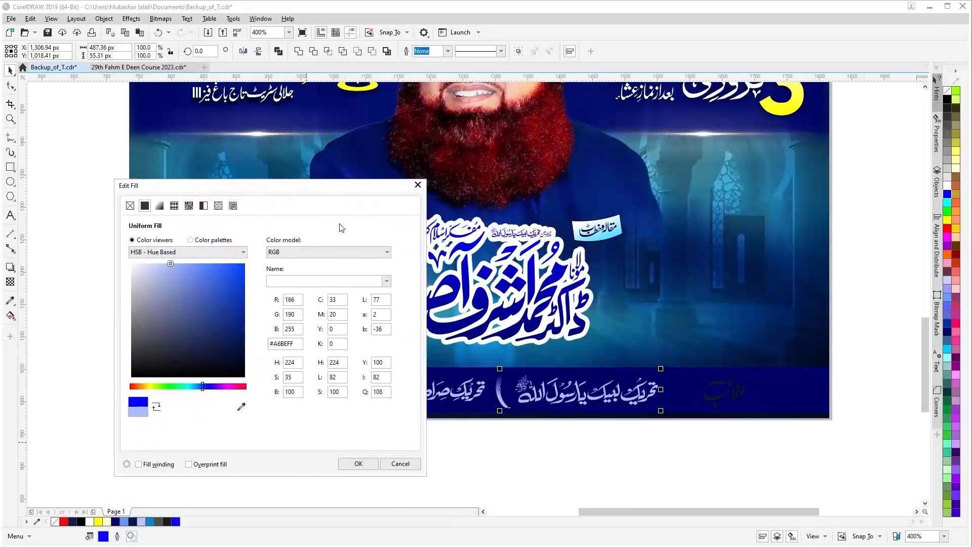
left_click(352, 469)
- Shift the main crescent of the footer divider slightly right, to about X 1,310.7 px
left_click_drag(698, 455, 469, 446)
scroll(504, 404, "up", 2)
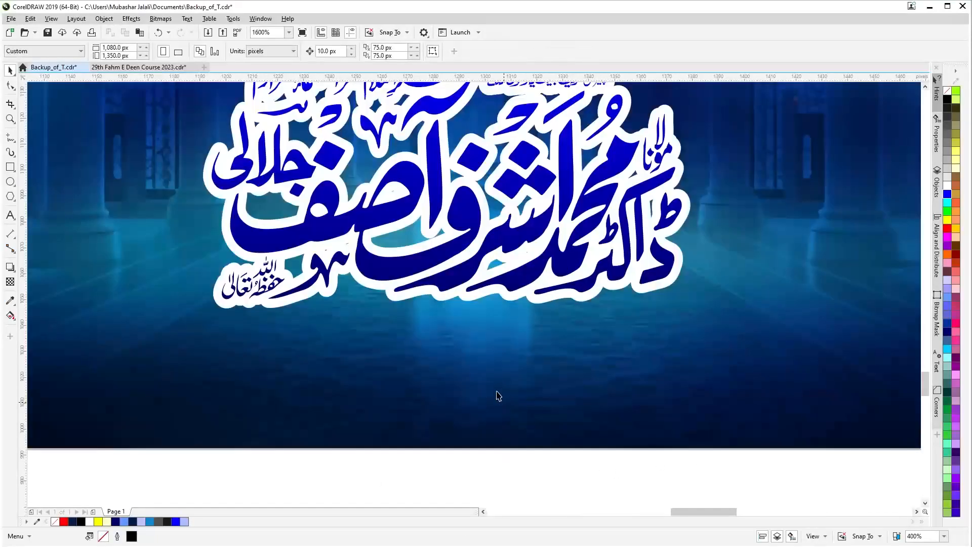
left_click(500, 402)
left_click_drag(500, 402, 496, 403)
scroll(498, 402, "down", 1)
scroll(499, 409, "down", 1)
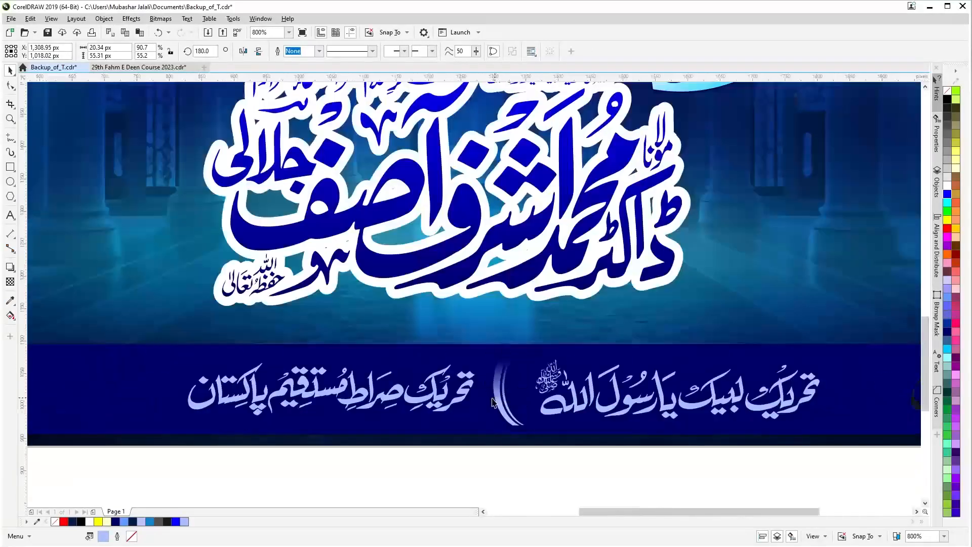
scroll(500, 412, "down", 1)
scroll(499, 414, "up", 1)
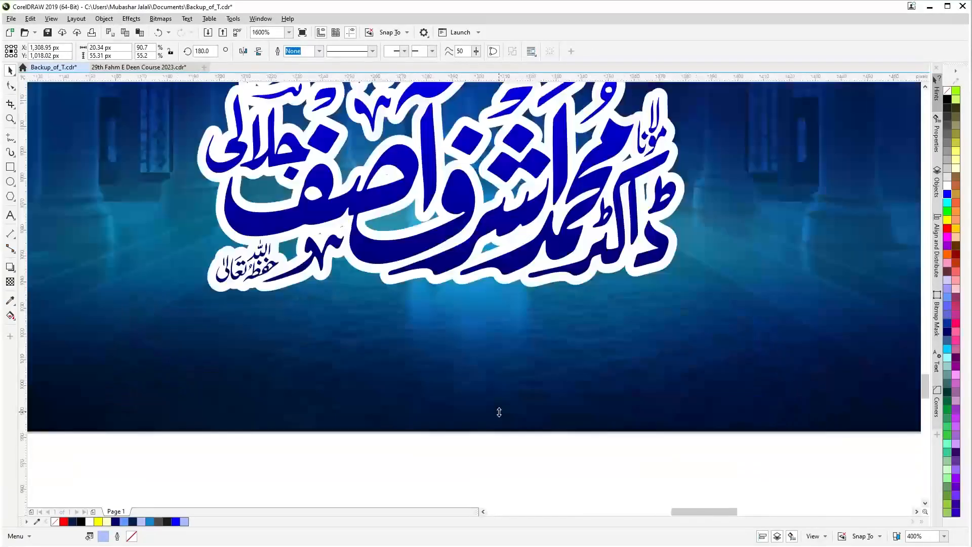
scroll(501, 382, "up", 1)
left_click_drag(494, 379, 497, 381)
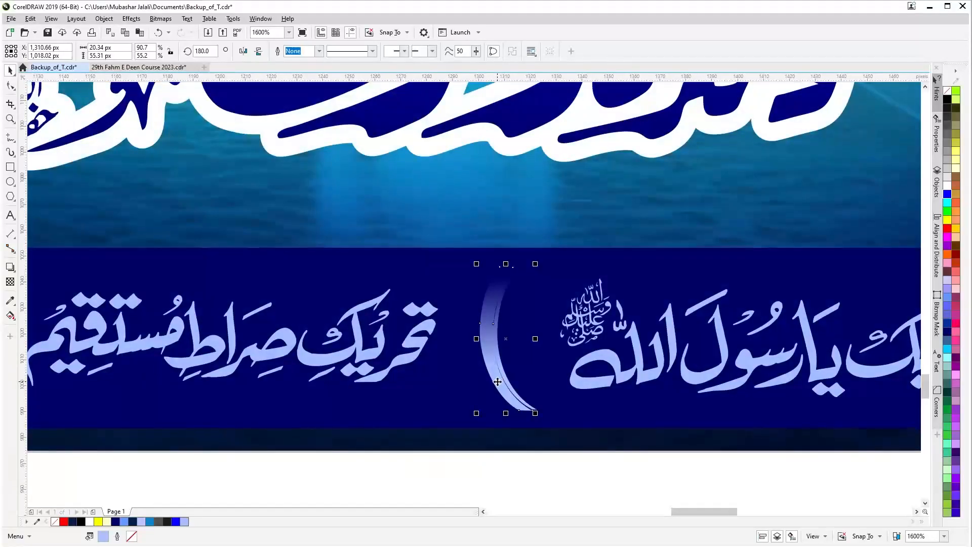
- Move both crescent pieces of the divider down together to about Y 1,011.5 px, against the footer strip's lower edge
key("F4")
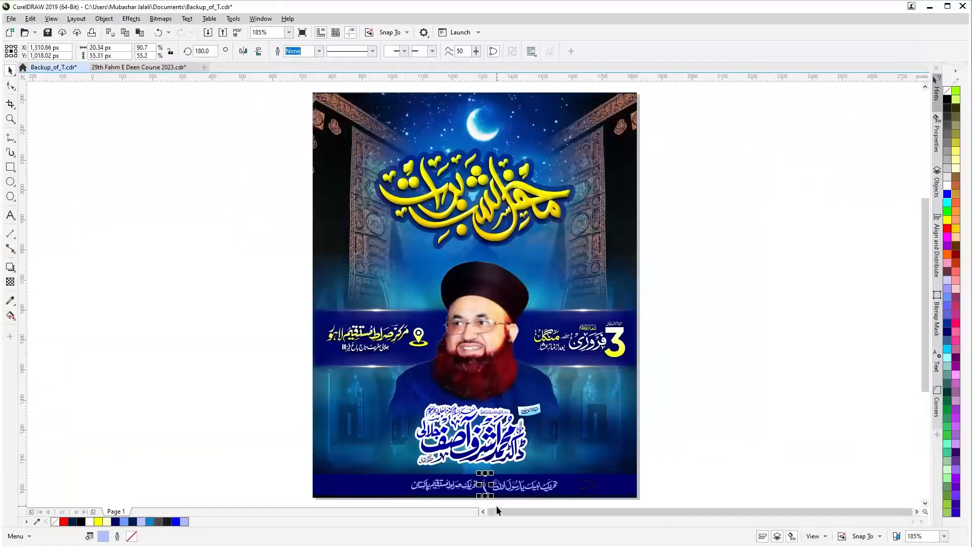
scroll(496, 506, "up", 5)
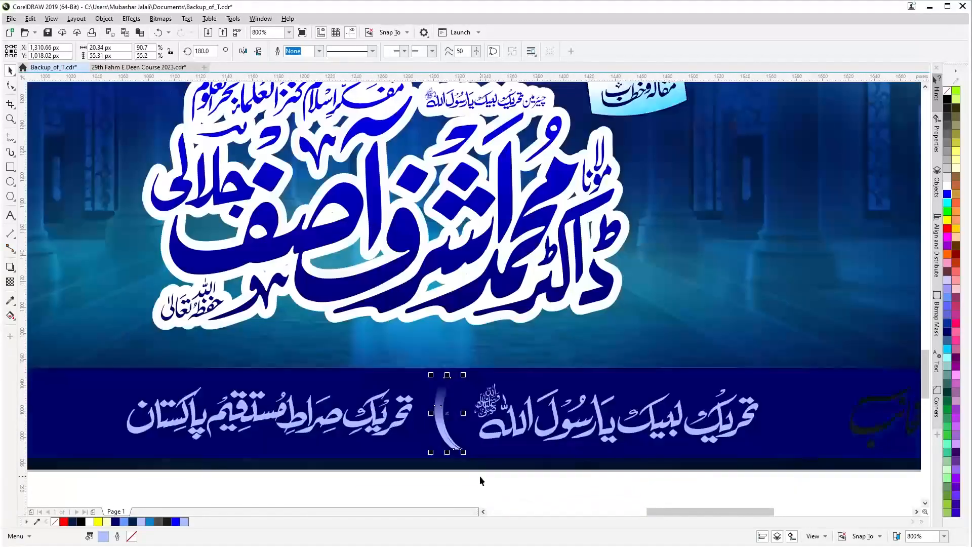
left_click_drag(510, 486, 390, 365)
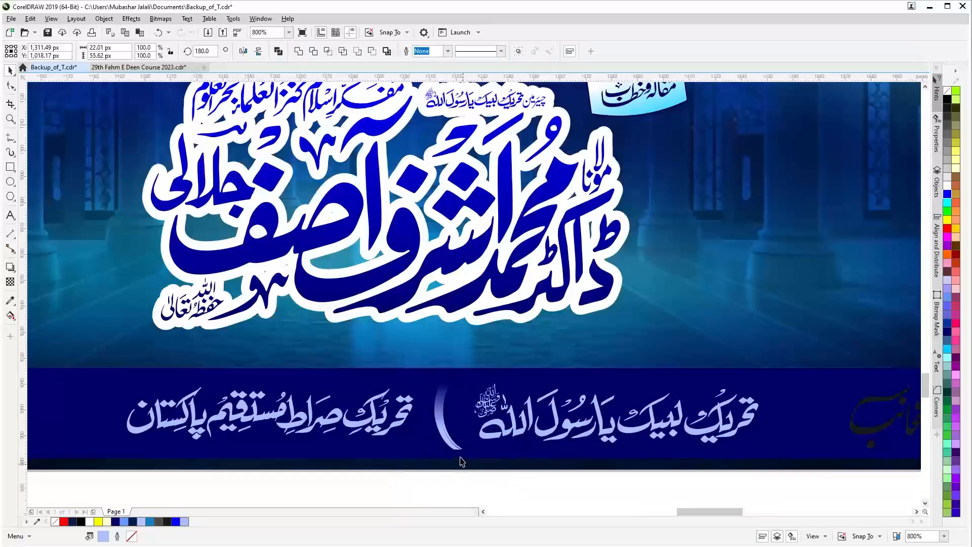
scroll(458, 461, "up", 4)
left_click_drag(405, 373, 412, 406)
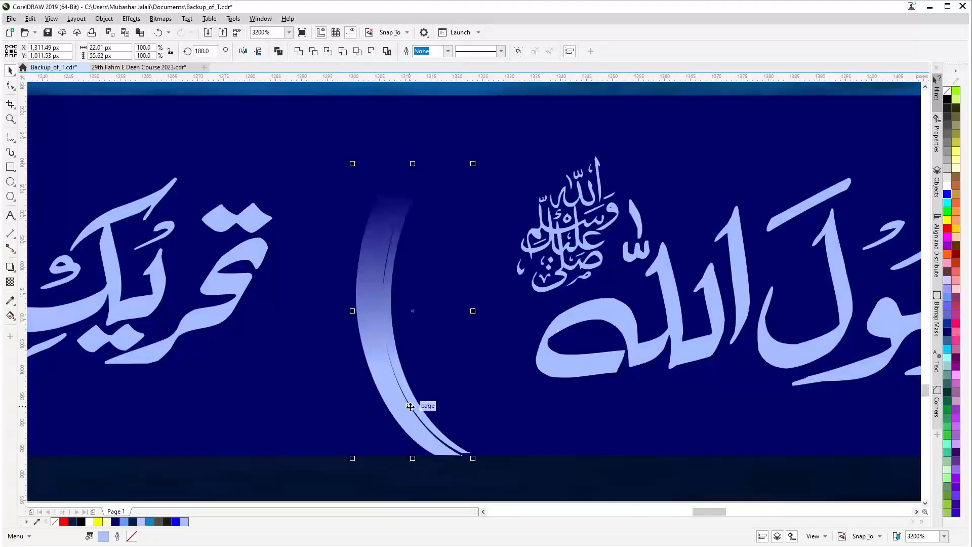
scroll(411, 395, "down", 2)
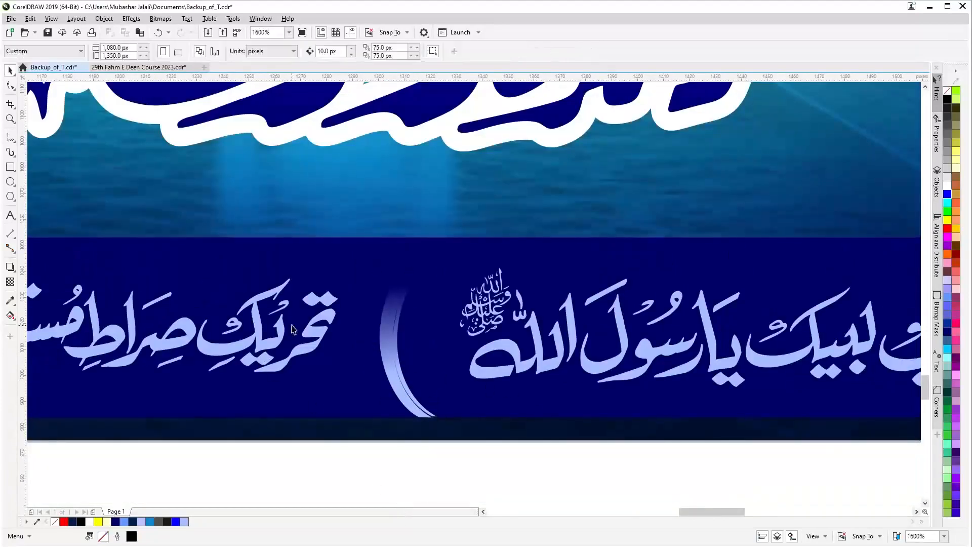
left_click(318, 334)
left_click(536, 365, "shift")
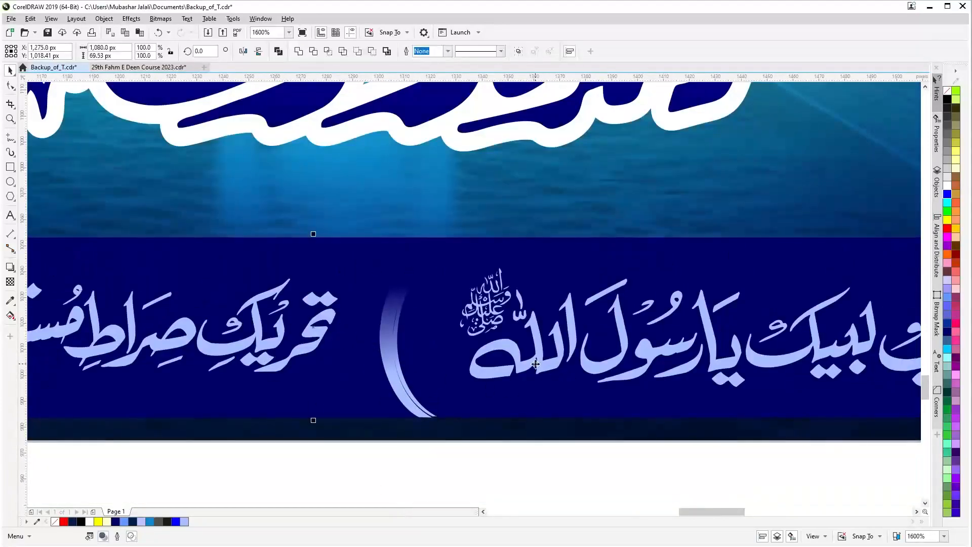
scroll(521, 388, "down", 2)
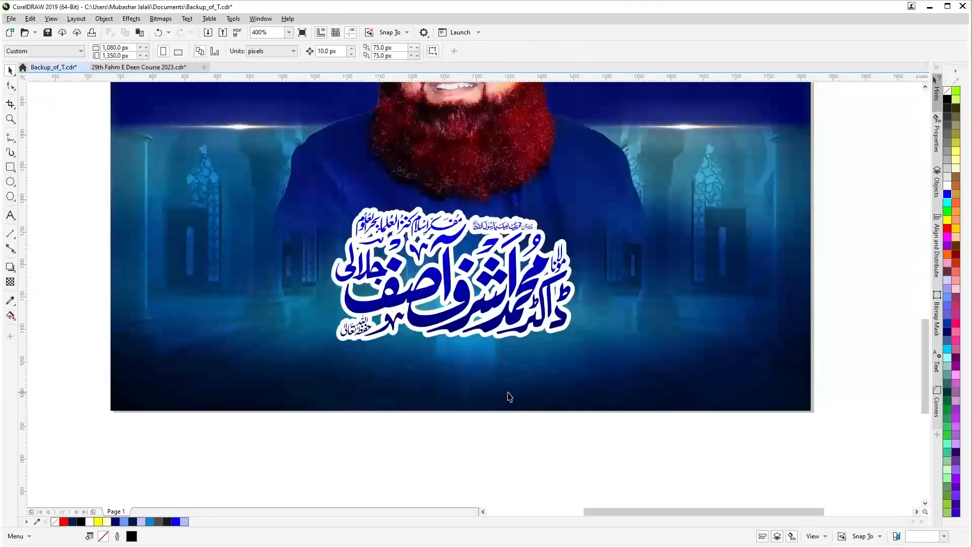
left_click(511, 390)
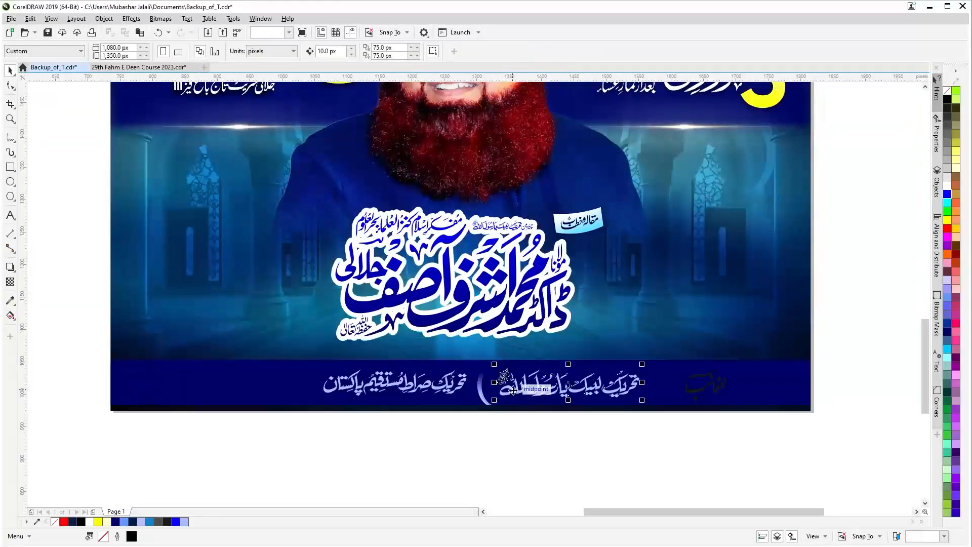
left_click(459, 385, "shift")
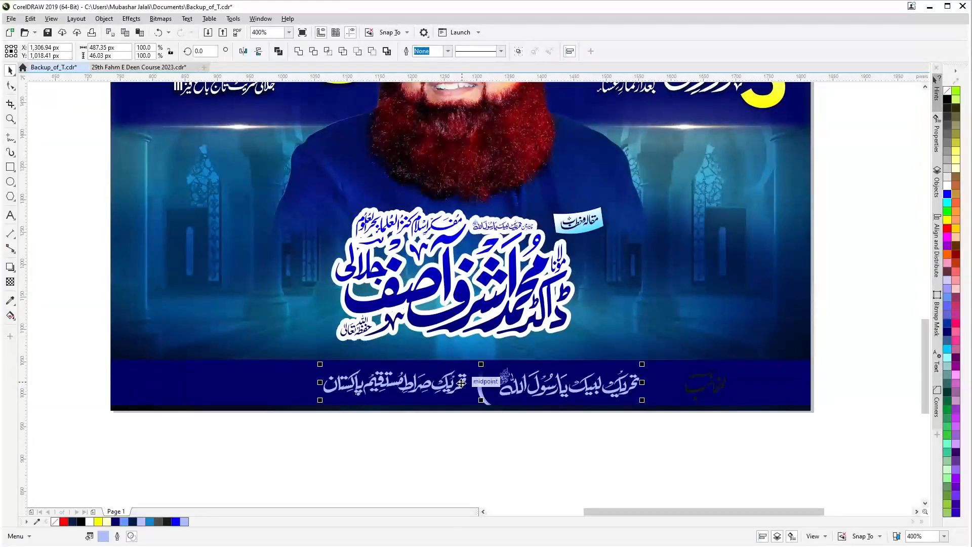
left_click(685, 452)
- Fill the dark calligraphy word near the footer strip's right end and the crescent divider with white
left_click_drag(744, 438, 668, 329)
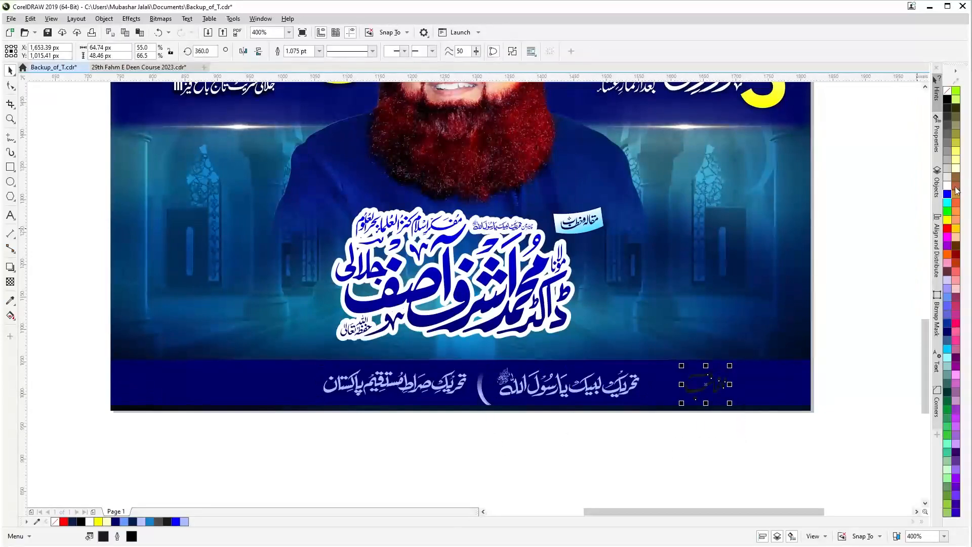
left_click(948, 186)
left_click_drag(523, 451, 455, 358)
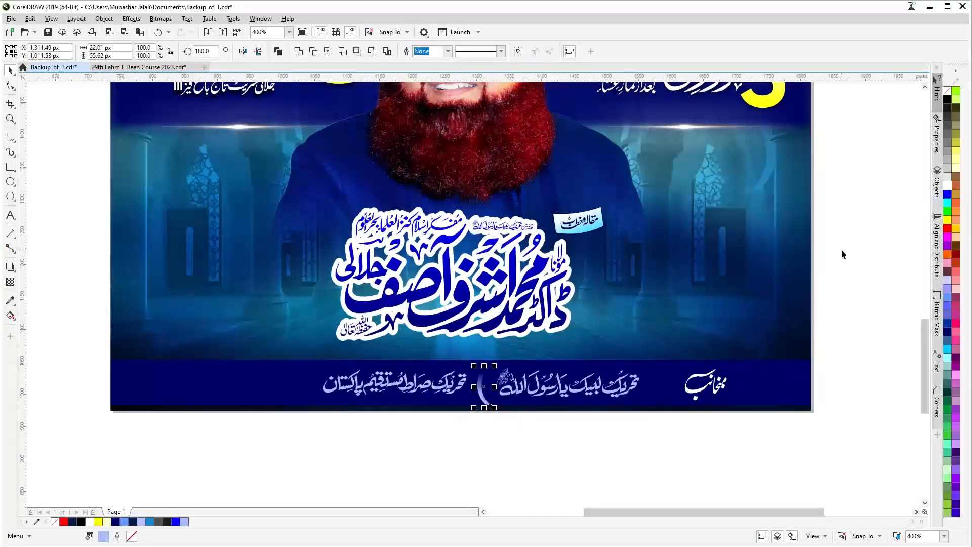
left_click(947, 186)
- Enlarge the crescent divider proportionally to about 27.5 by 69.5 px so it spans the footer strip's full height
scroll(492, 360, "up", 1)
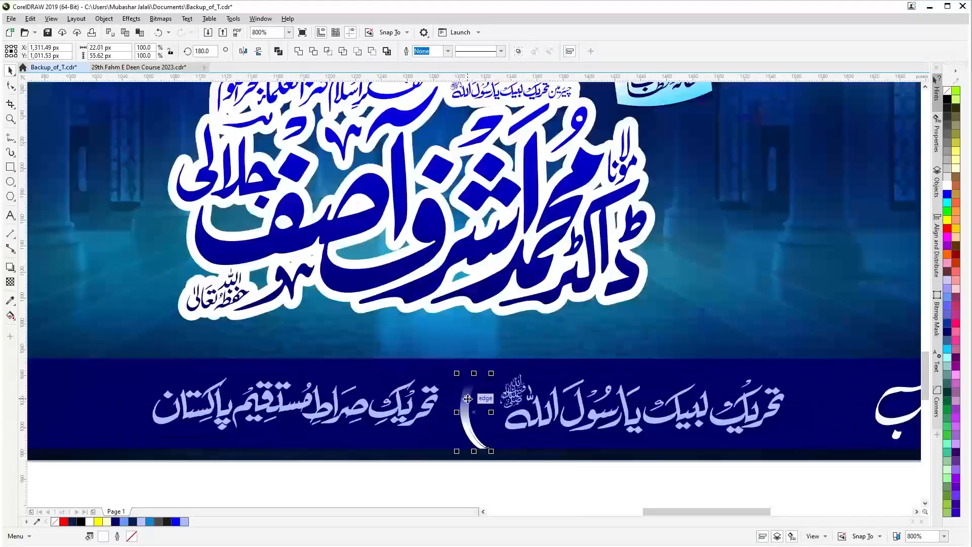
left_click_drag(454, 371, 444, 357)
scroll(386, 431, "down", 1)
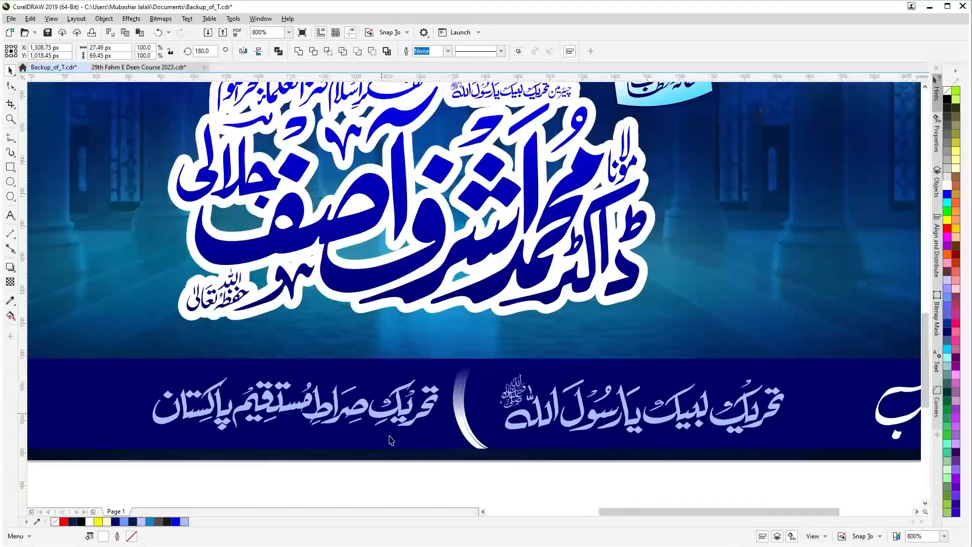
left_click(368, 470)
scroll(296, 433, "up", 1)
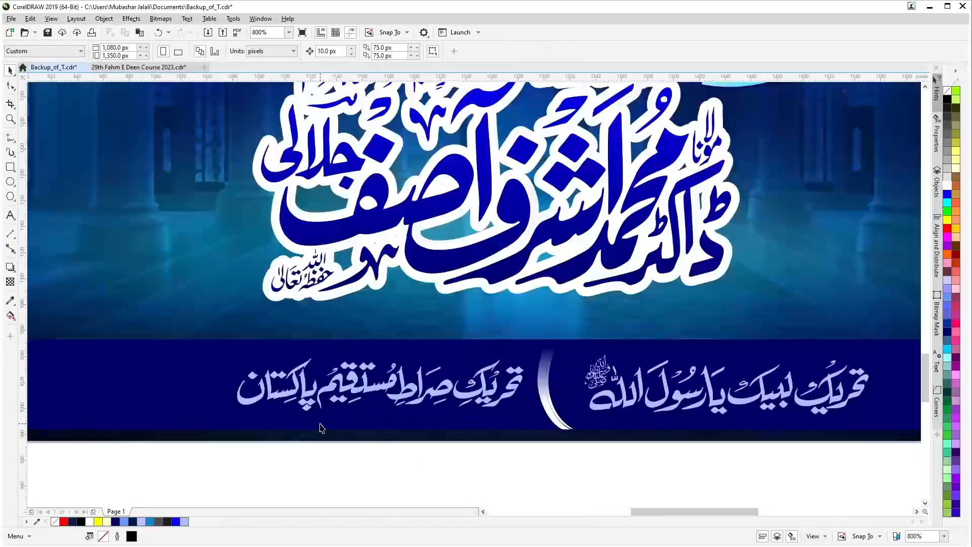
scroll(320, 422, "down", 1)
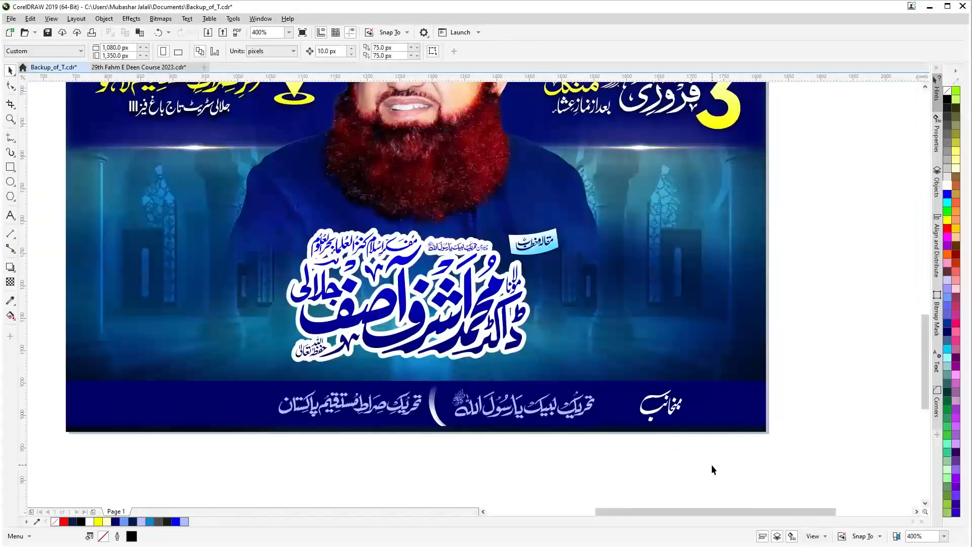
- Group the three footer calligraphy pieces with the crescent divider and center the group horizontally on the footer strip
left_click_drag(714, 465, 217, 362)
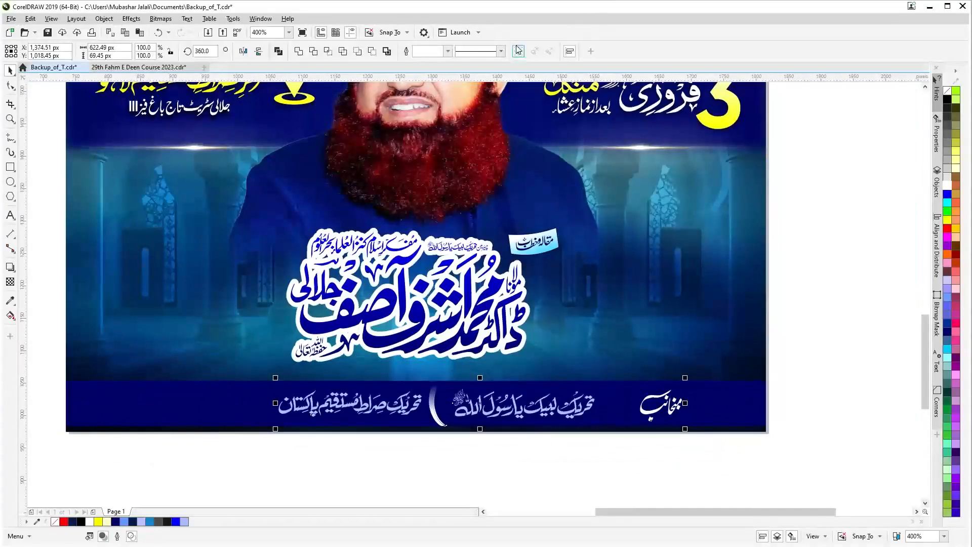
left_click(179, 404)
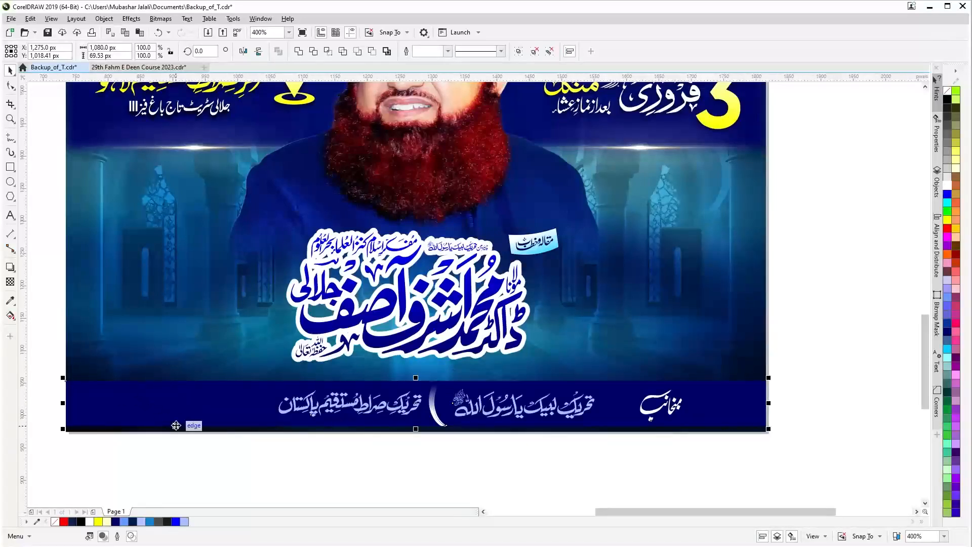
key("c")
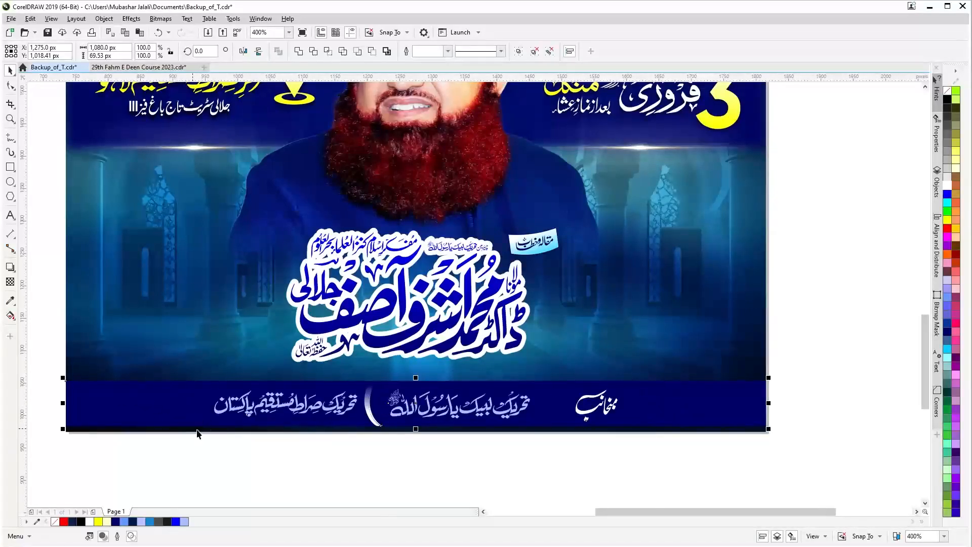
left_click(285, 473)
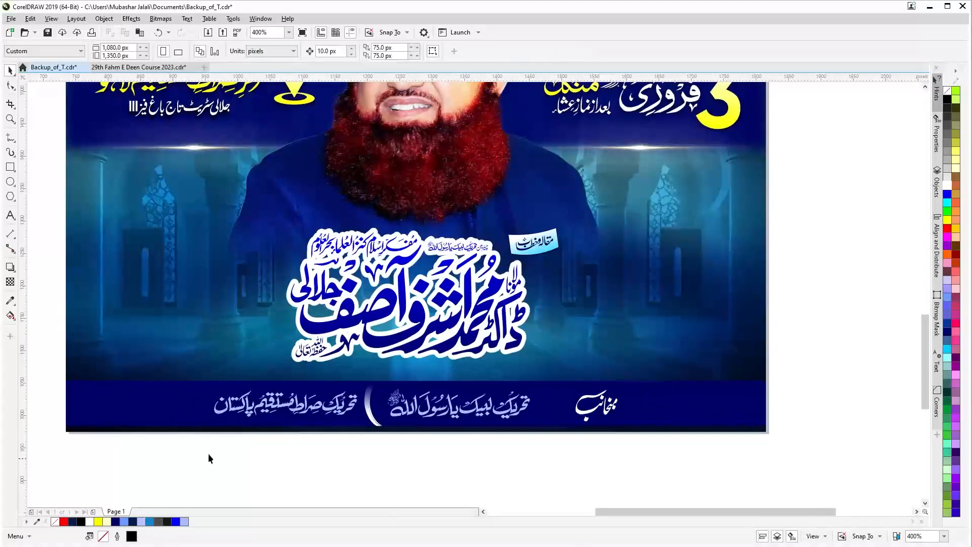
left_click(189, 396)
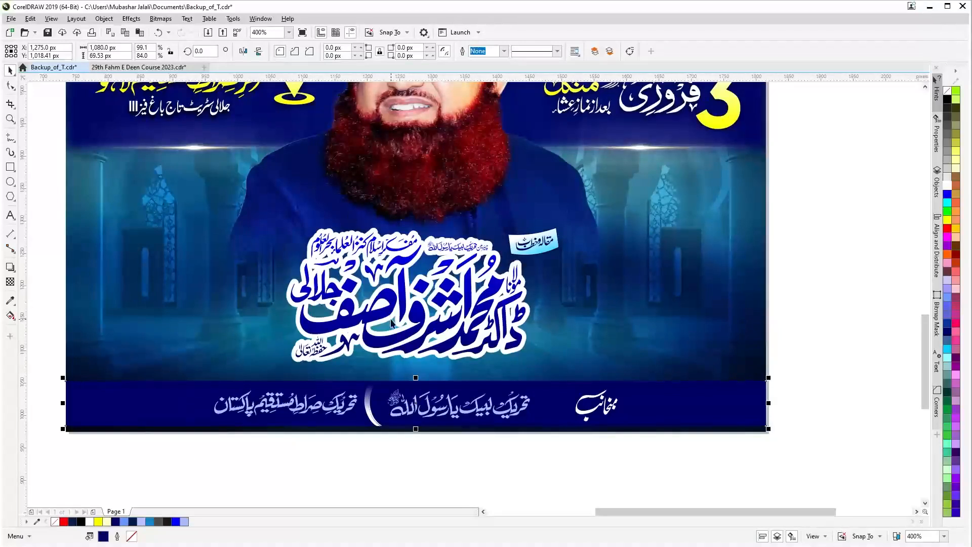
key("shift+F4")
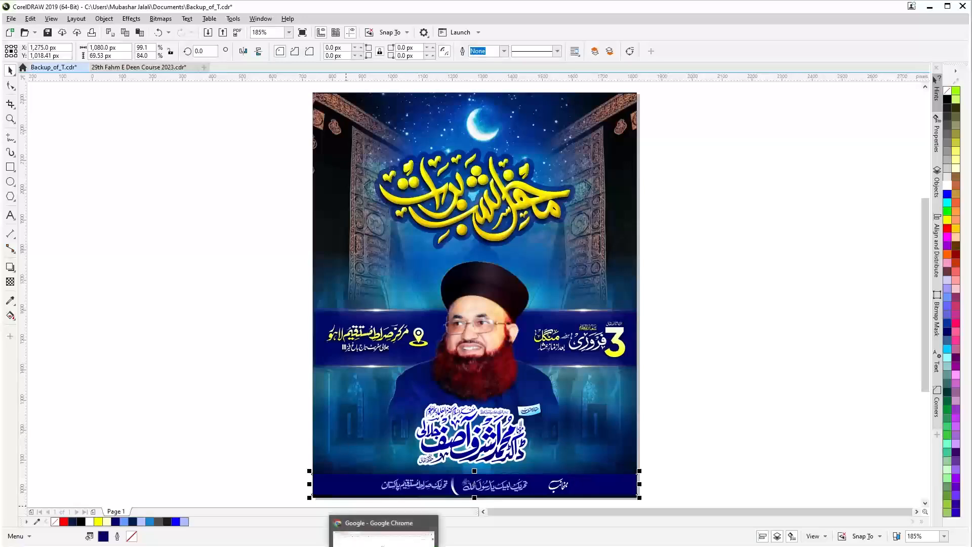
- Switch to Google Chrome and run an image search for "blue bokeh background", broadening it to "blue background"
left_click(377, 545)
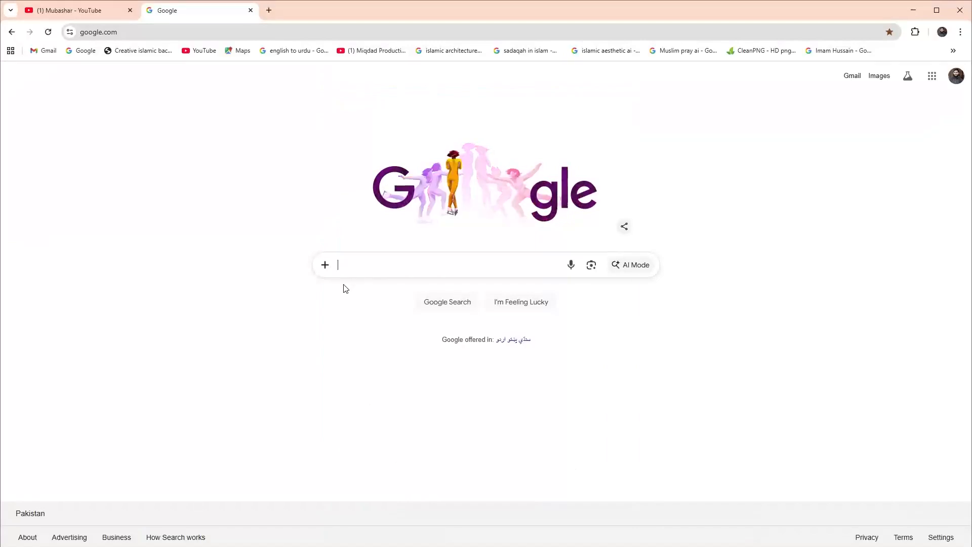
type("blu")
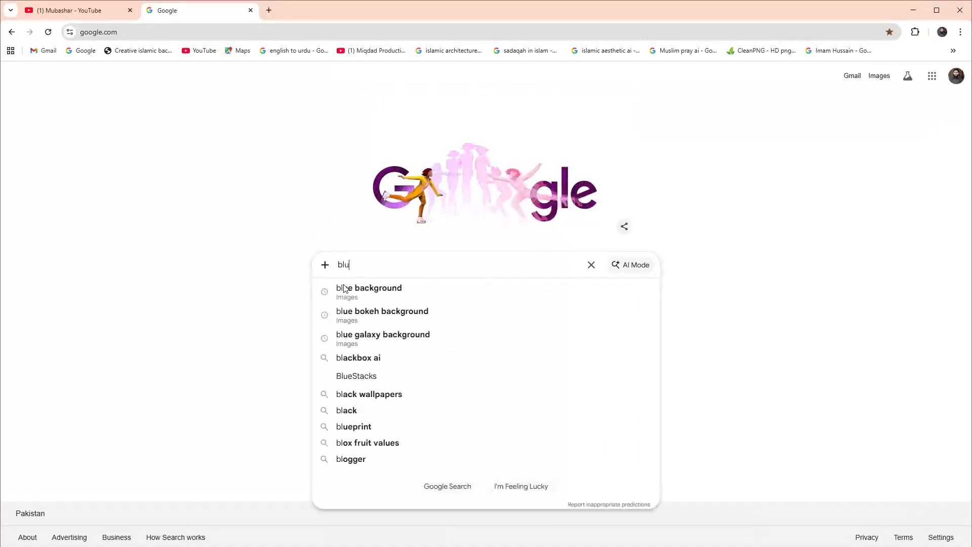
left_click(383, 293)
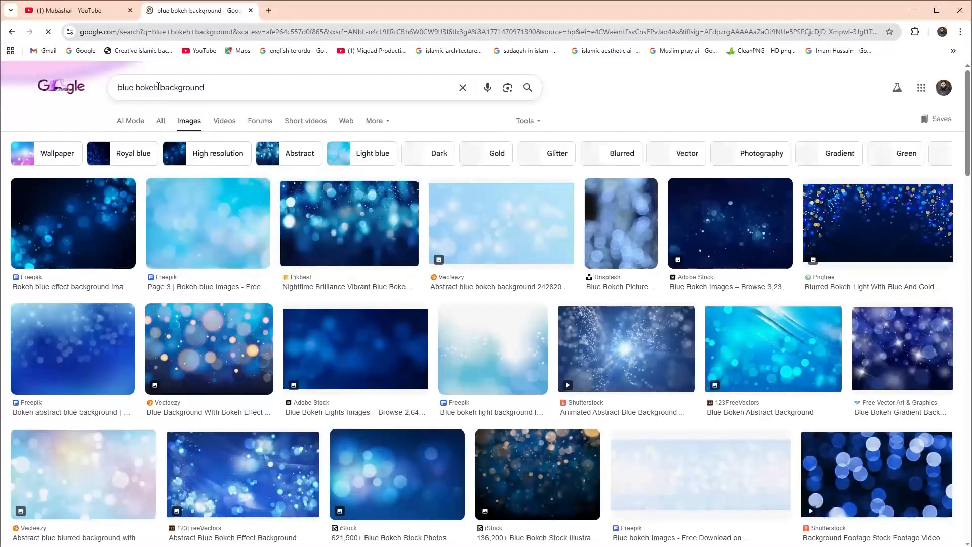
double_click(135, 87)
key("BackSpace")
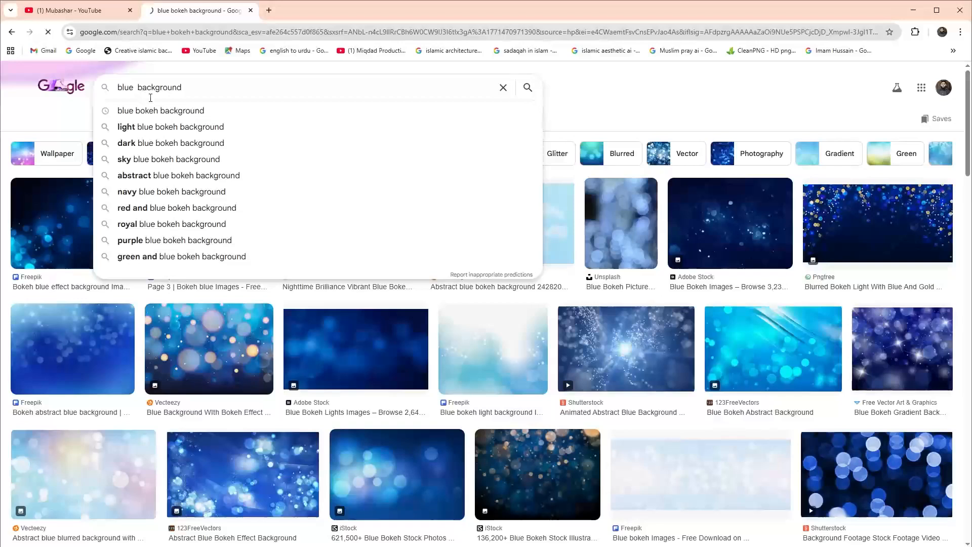
key("Return")
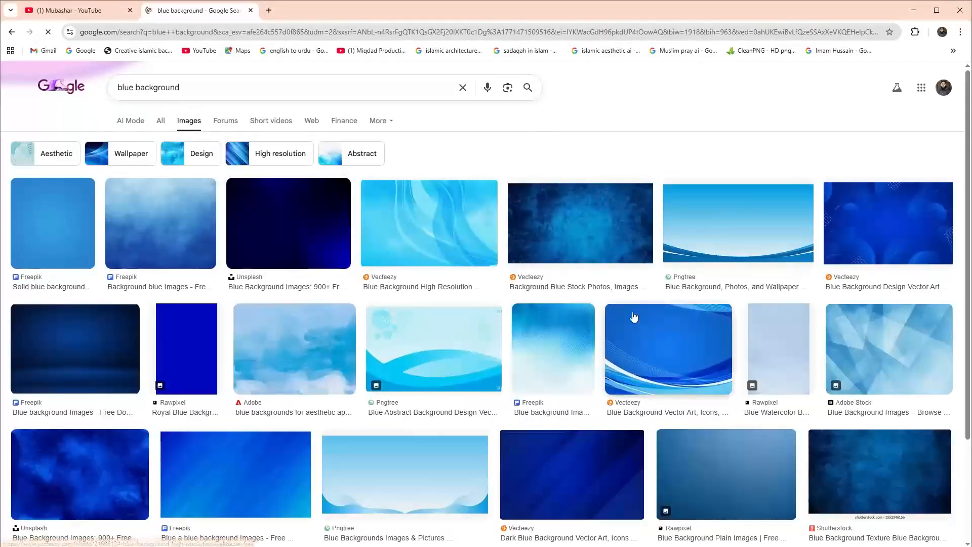
- Examine the blue background image results and related previews, including the Creazilla, Freepik and 123FreeVectors designs
scroll(633, 317, "down", 7)
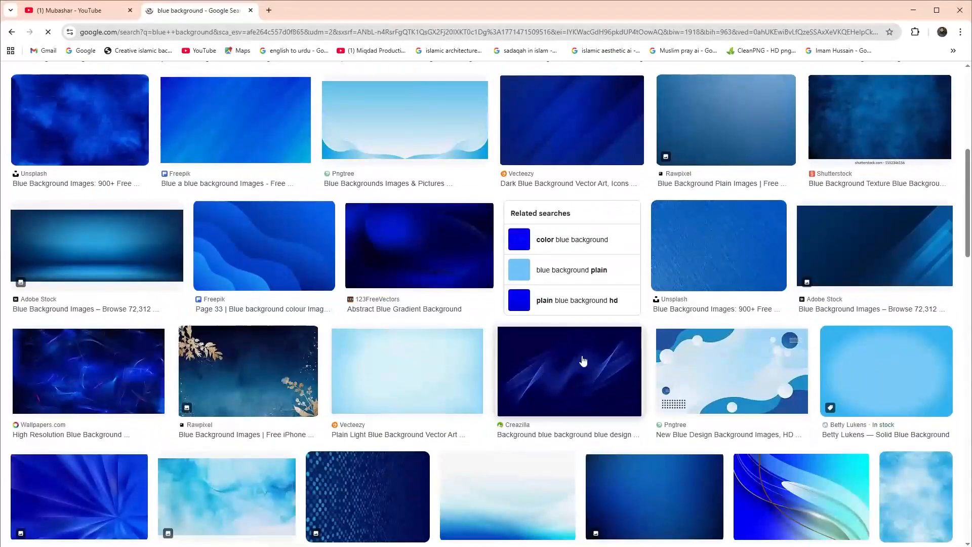
left_click(560, 373)
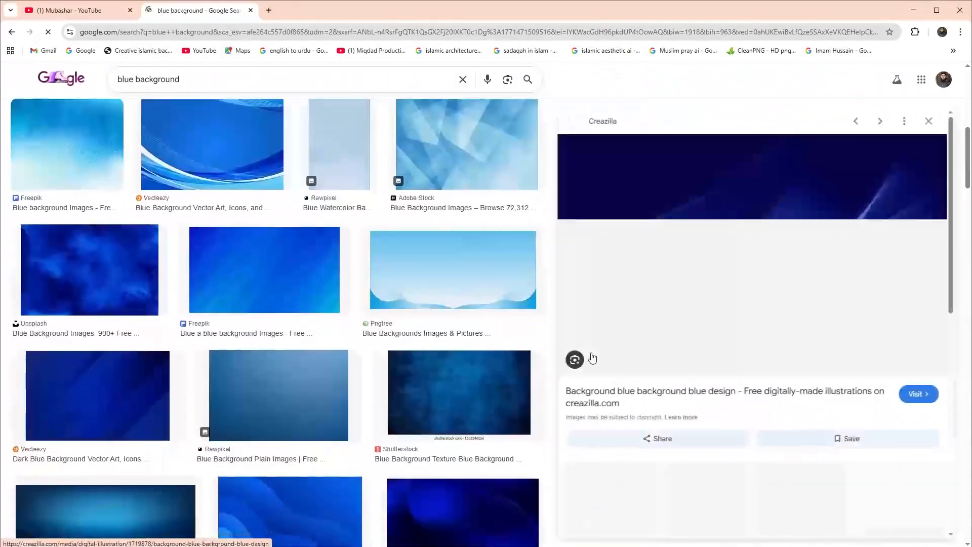
scroll(690, 238, "down", 5)
scroll(689, 245, "down", 3)
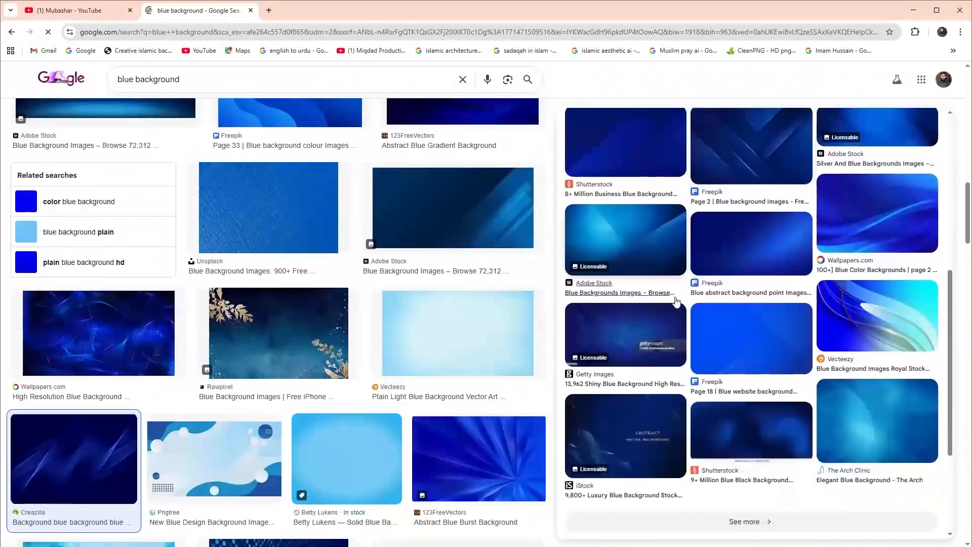
left_click(739, 152)
scroll(719, 260, "down", 5)
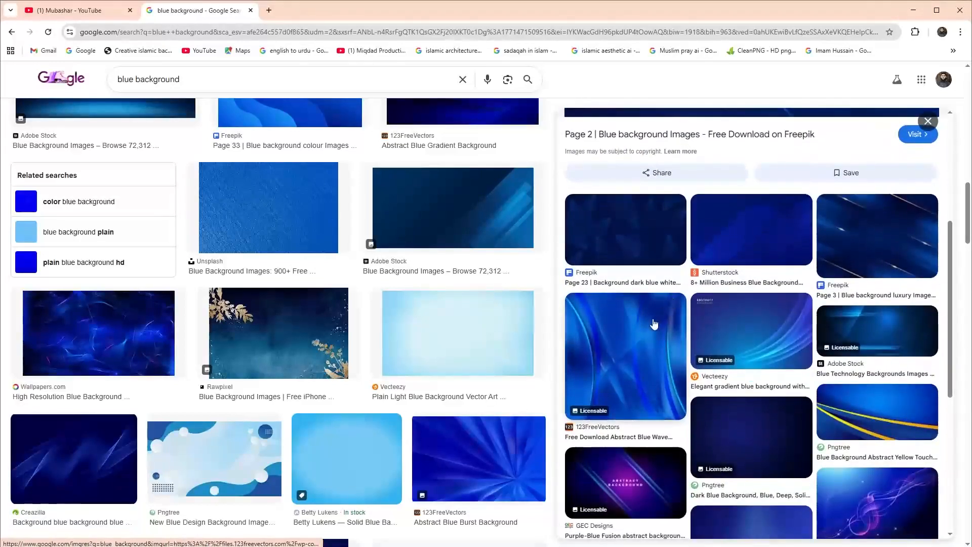
scroll(653, 324, "up", 4)
scroll(638, 322, "down", 5)
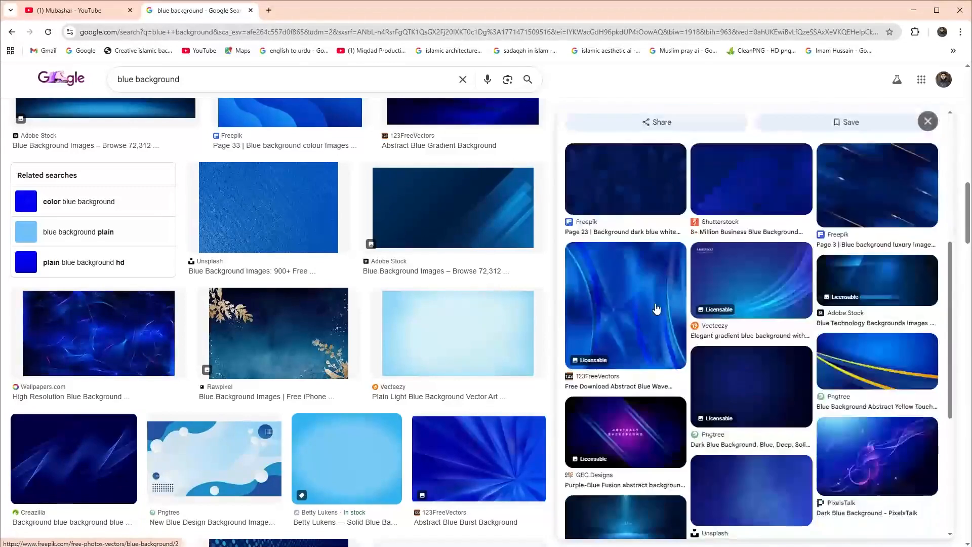
left_click(632, 296)
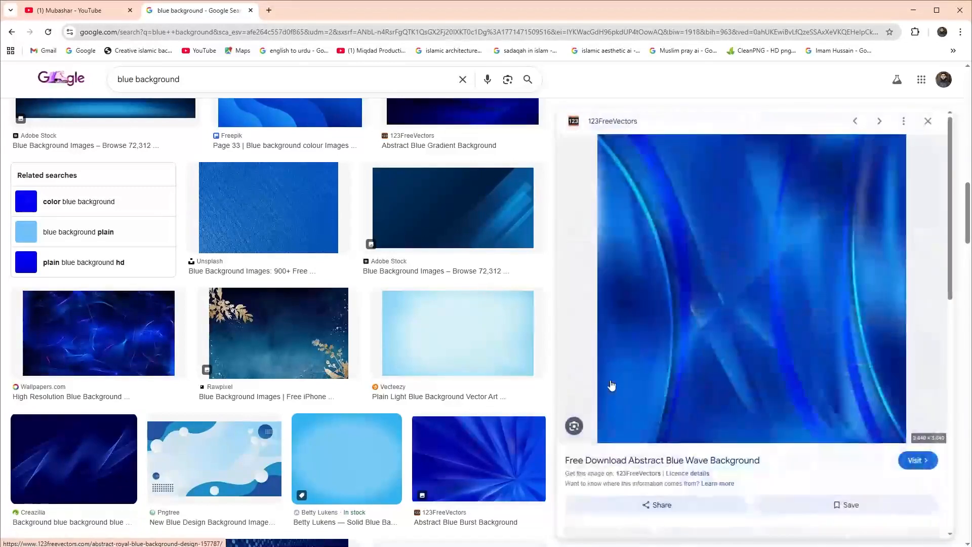
scroll(744, 311, "down", 4)
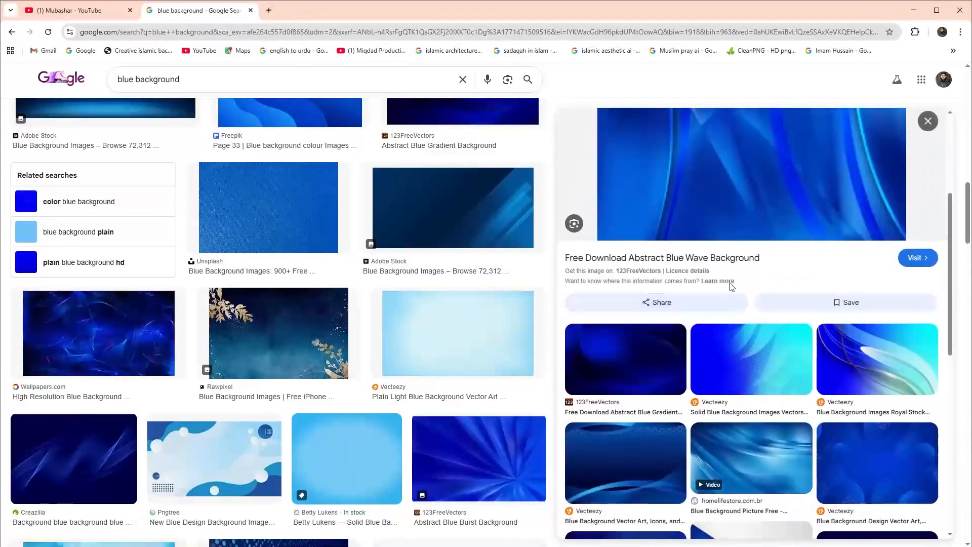
scroll(745, 309, "down", 2)
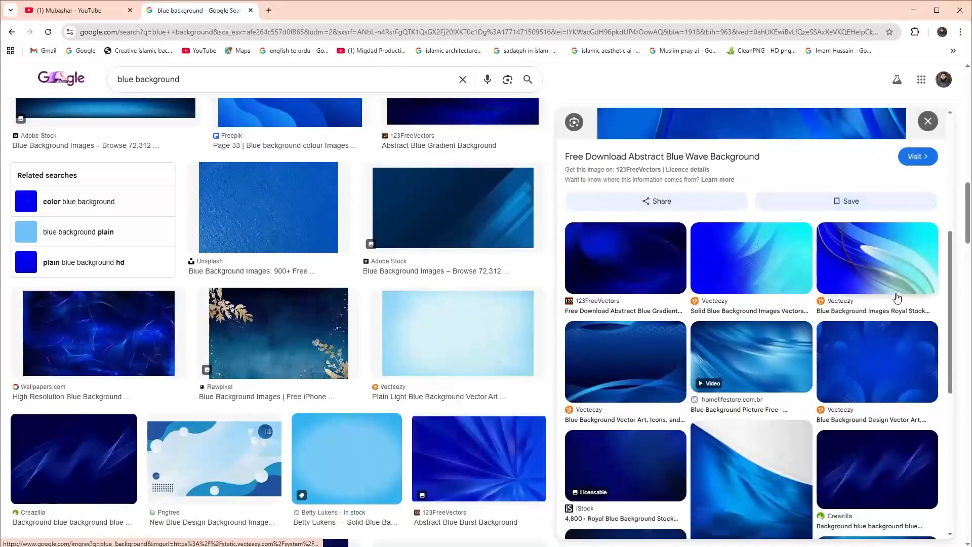
- Open the Vecteezy royal blue and cyan wave background with gold curves and copy the image
left_click(891, 266)
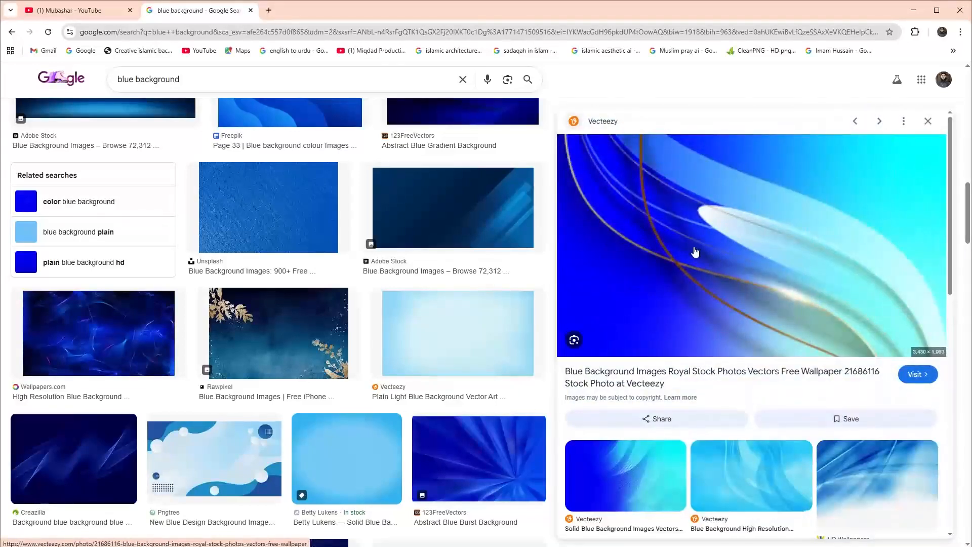
right_click(669, 208)
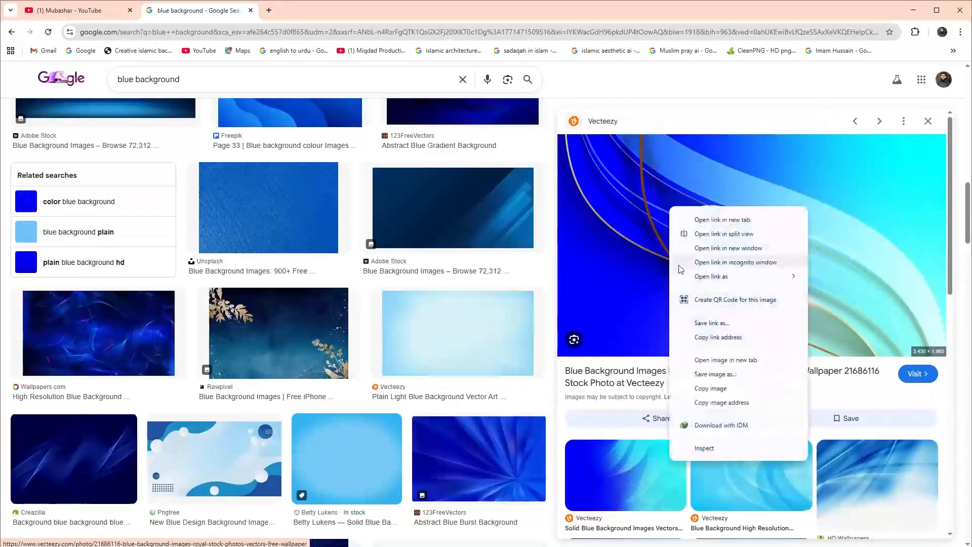
left_click(708, 389)
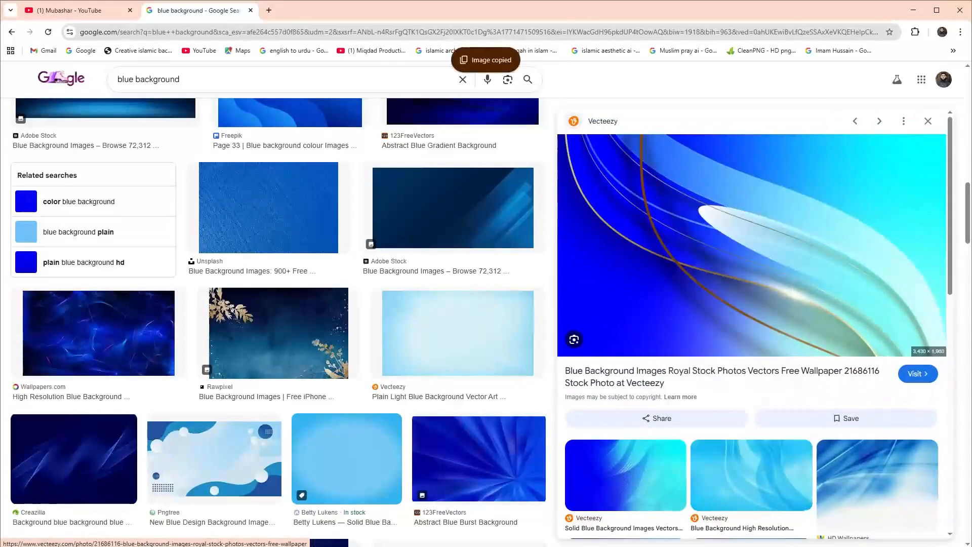
- Switch back to CorelDRAW and paste the copied blue wave image into the poster document
mouse_move(253, 544)
left_click(197, 529)
left_click(166, 313)
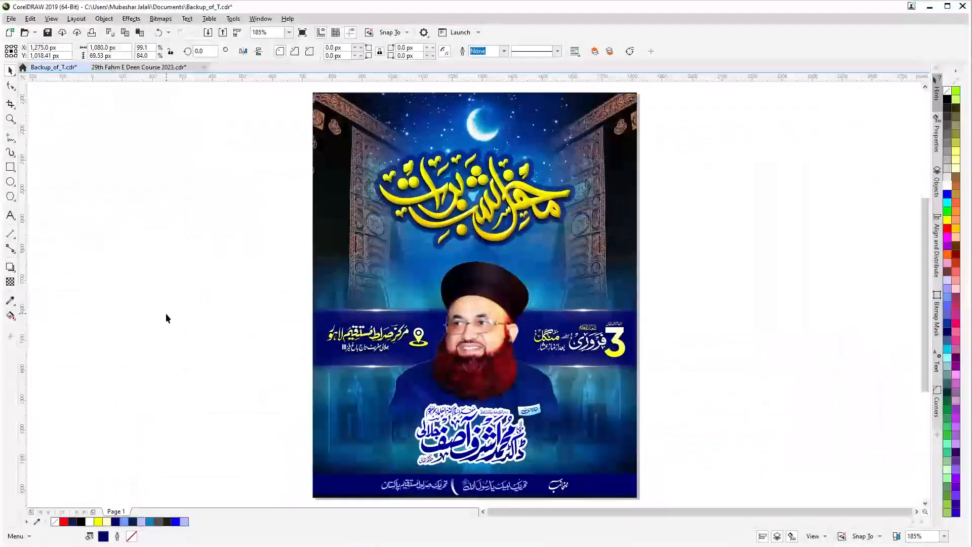
key("ctrl+v")
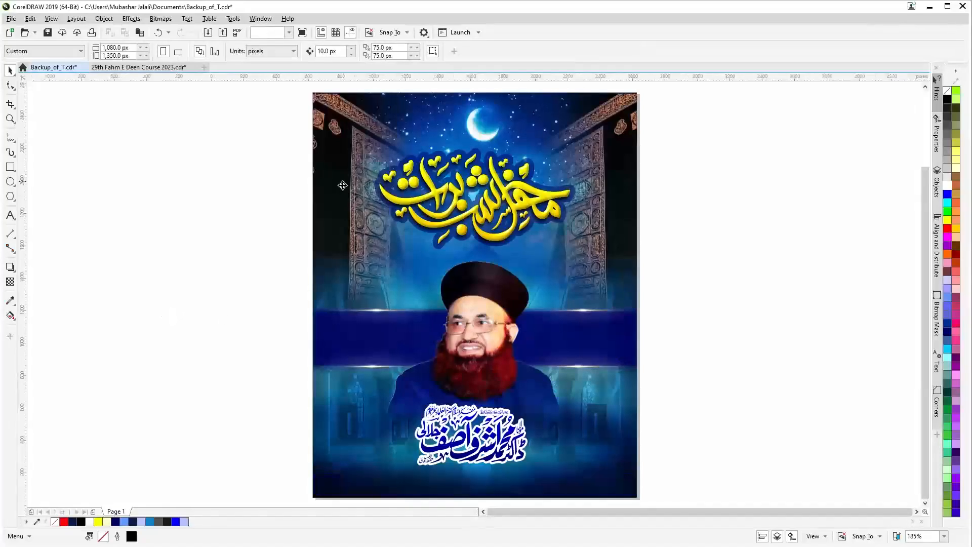
scroll(366, 207, "down", 3)
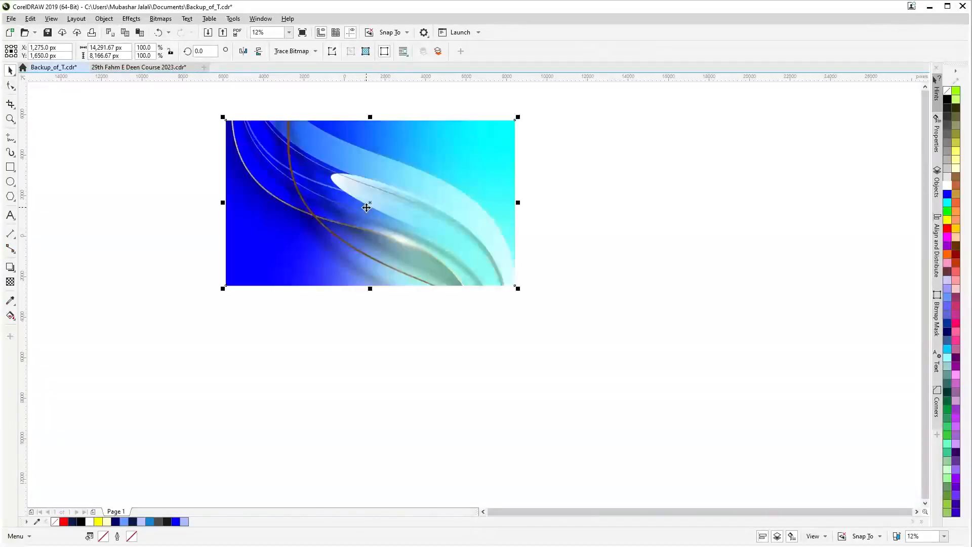
- Scale down the blue wave image proportionally and place it over the lower left part of the poster, overlapping its edge
left_click_drag(223, 289, 333, 299)
scroll(358, 193, "up", 3)
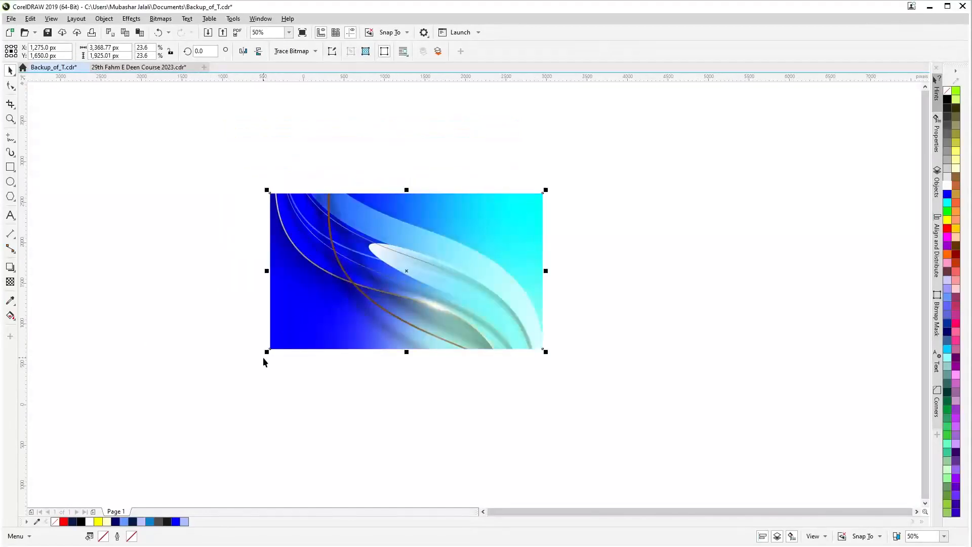
left_click_drag(268, 352, 388, 337)
scroll(395, 306, "up", 2)
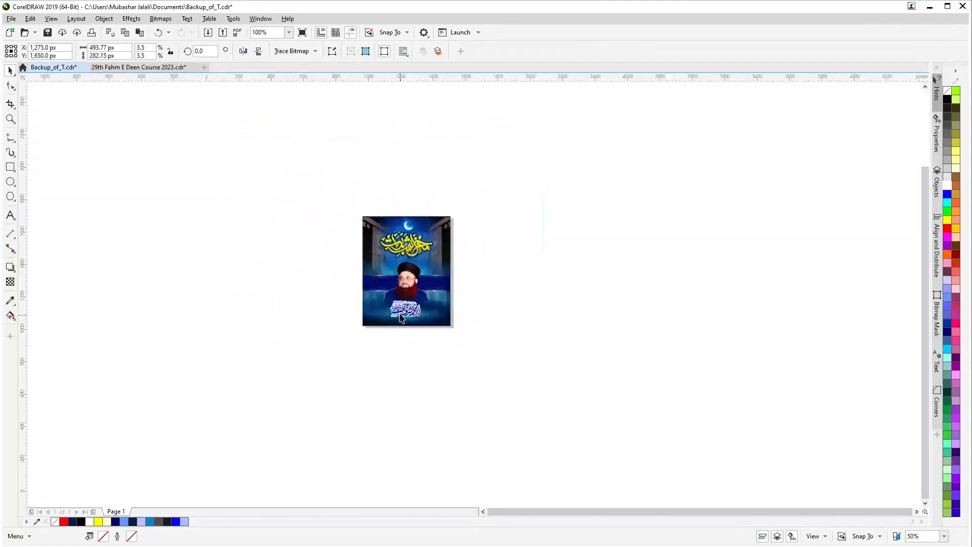
left_click_drag(417, 142, 239, 287)
left_click_drag(198, 237, 168, 220)
left_click_drag(245, 299, 381, 290)
- Fade the wave image toward the poster's center with a linear transparency and enlarge it to about 738 × 421 px
left_click(10, 281)
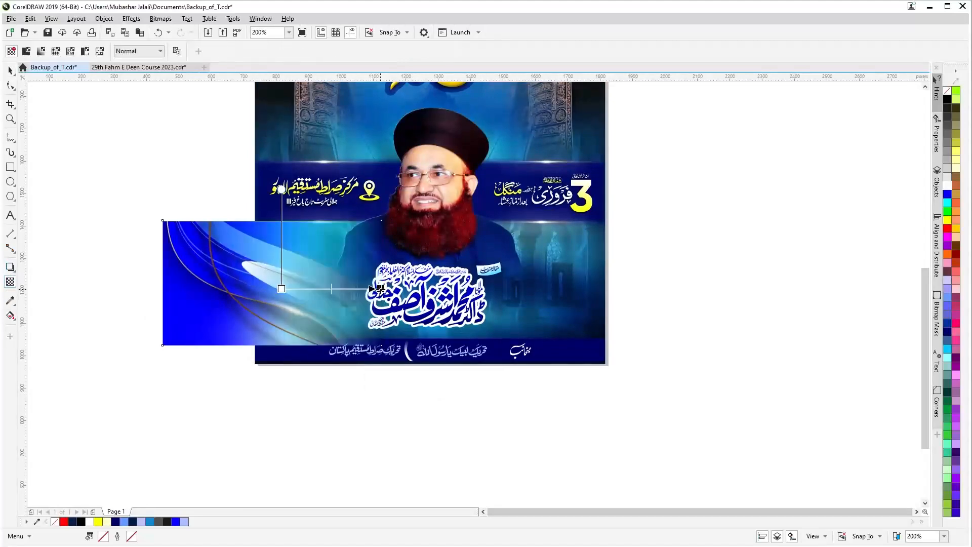
left_click_drag(281, 289, 276, 288)
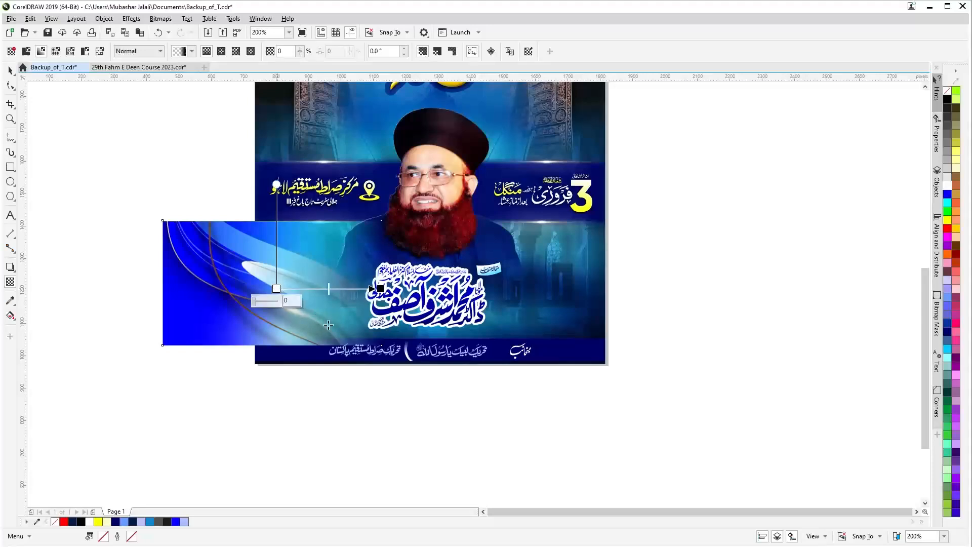
left_click(11, 70)
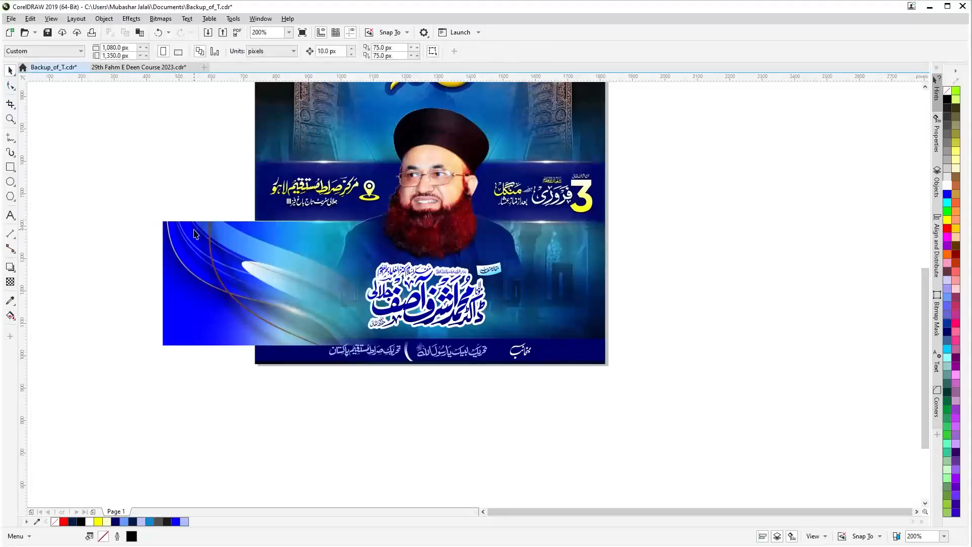
left_click_drag(157, 217, 147, 208)
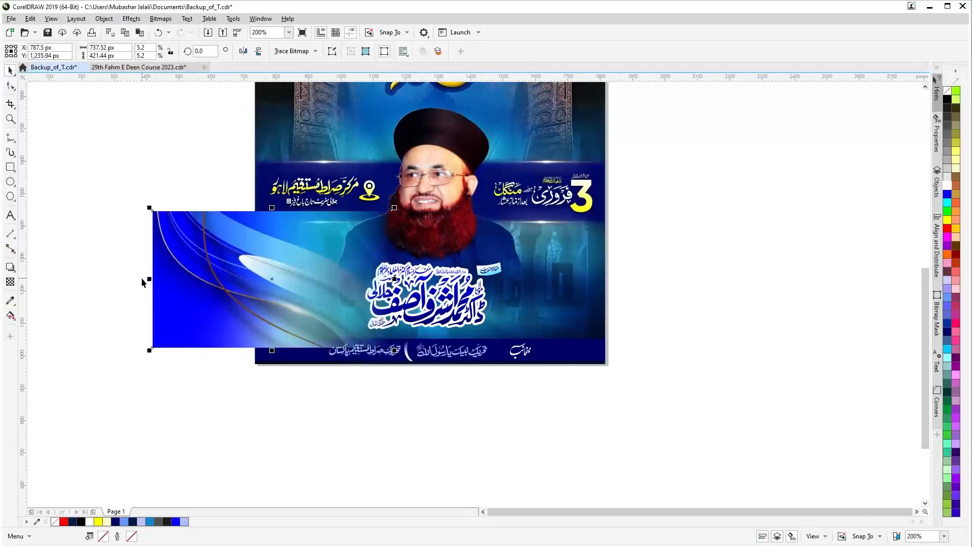
- Create a mirrored copy of the wave image on the poster's right side and spread both images slightly outward
left_click_drag(150, 279, 634, 279)
left_click_drag(528, 291, 602, 303)
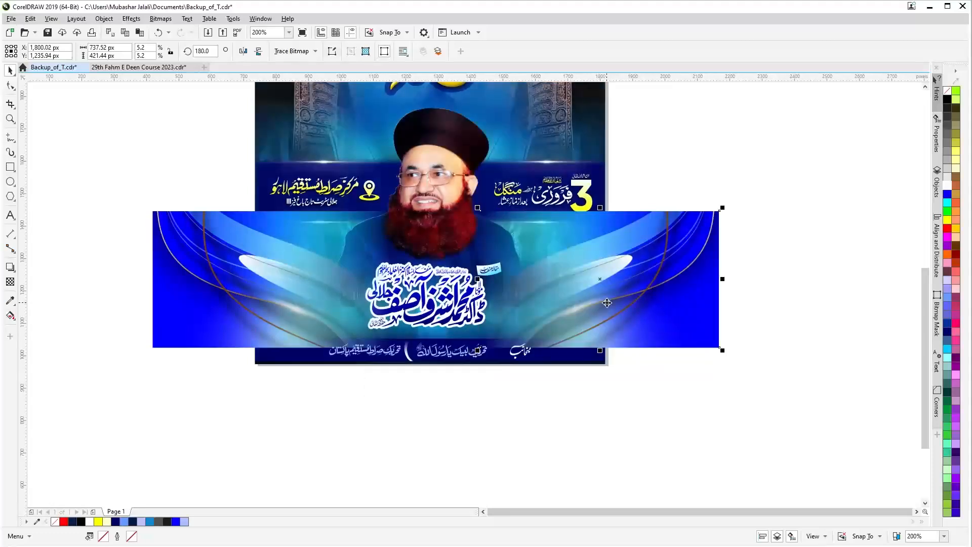
left_click_drag(598, 292, 613, 294)
left_click_drag(216, 292, 202, 289)
key("Left")
key("Left")
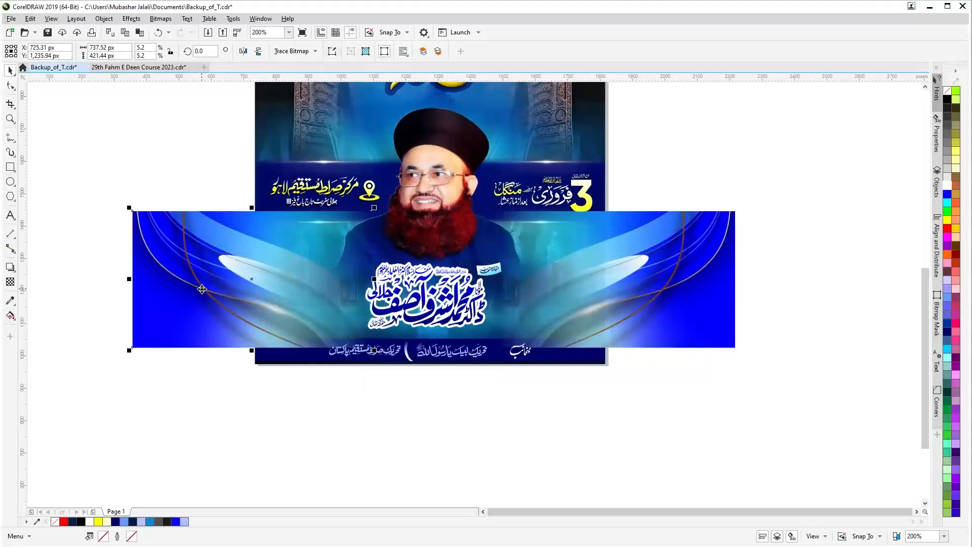
- PowerClip both wave images inside the poster's background frame
left_click(668, 280)
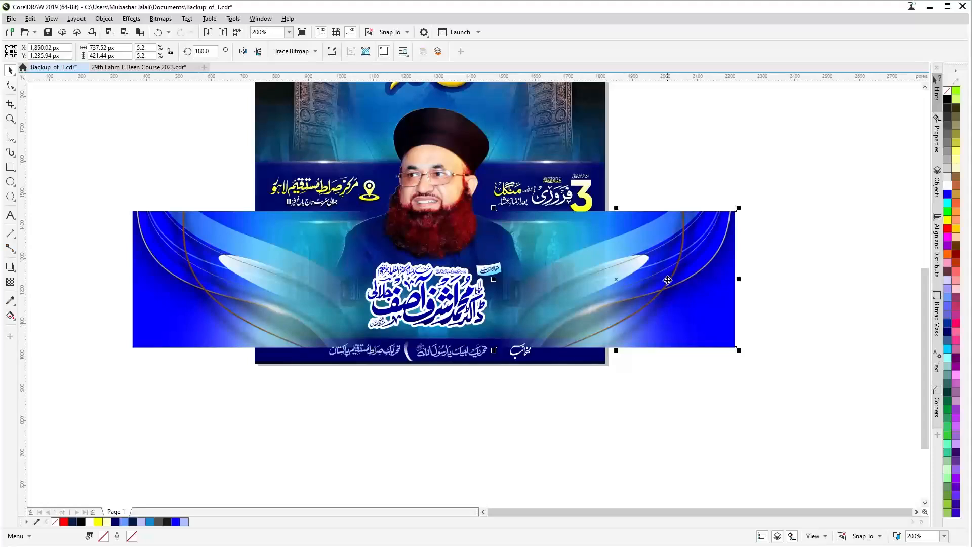
left_click(172, 311, "shift")
right_click(178, 285)
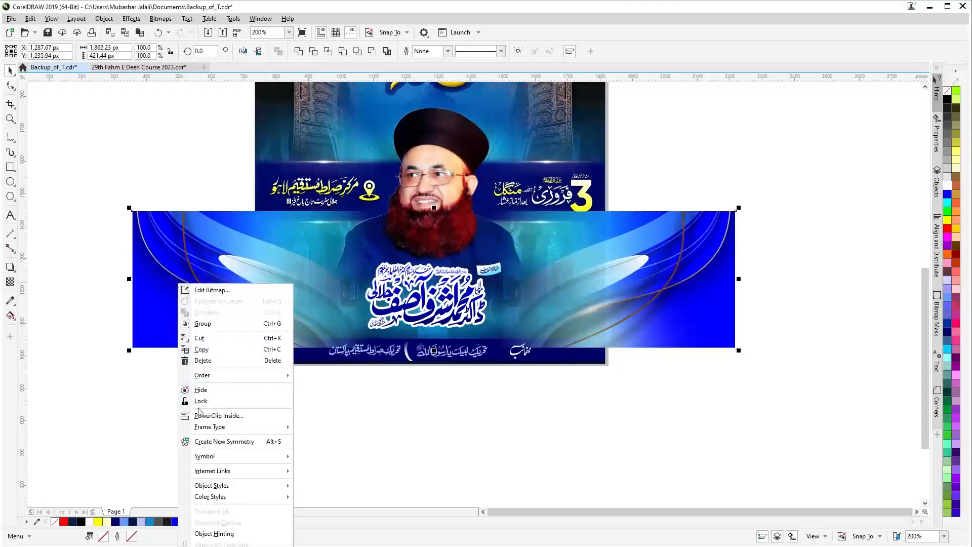
left_click(204, 416)
left_click(265, 102)
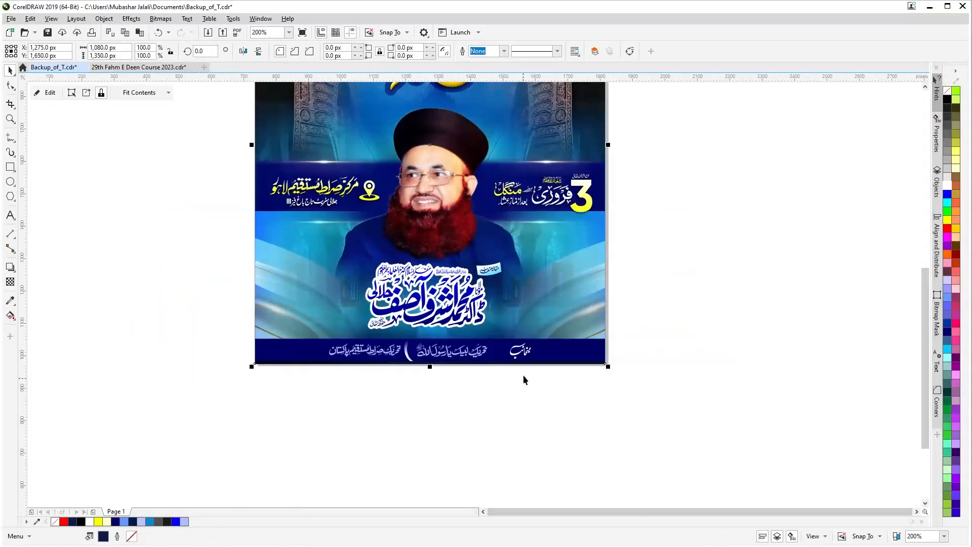
left_click(422, 409)
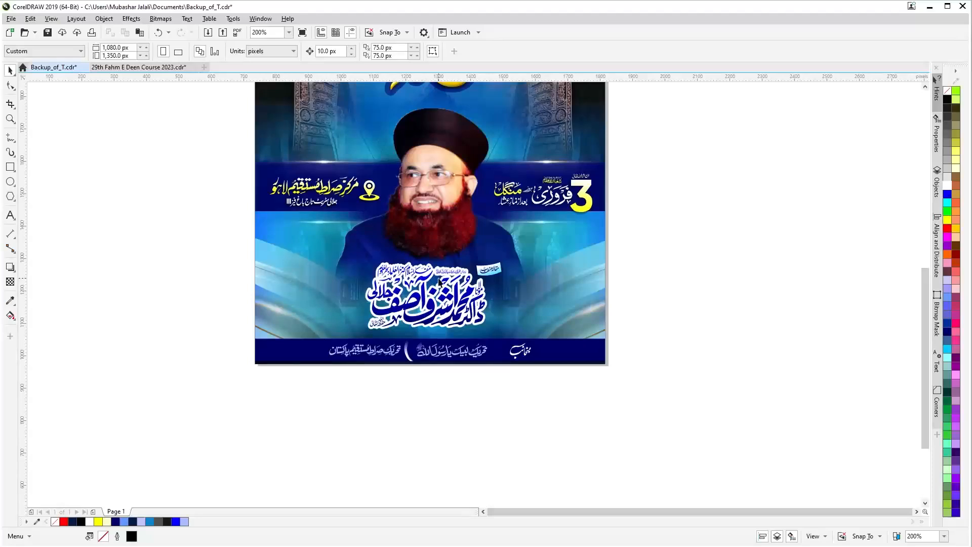
- Edit the background PowerClip's contents to stack both wave images behind the dark blue band but above the mosque backdrop
left_click(541, 223)
double_click(557, 282)
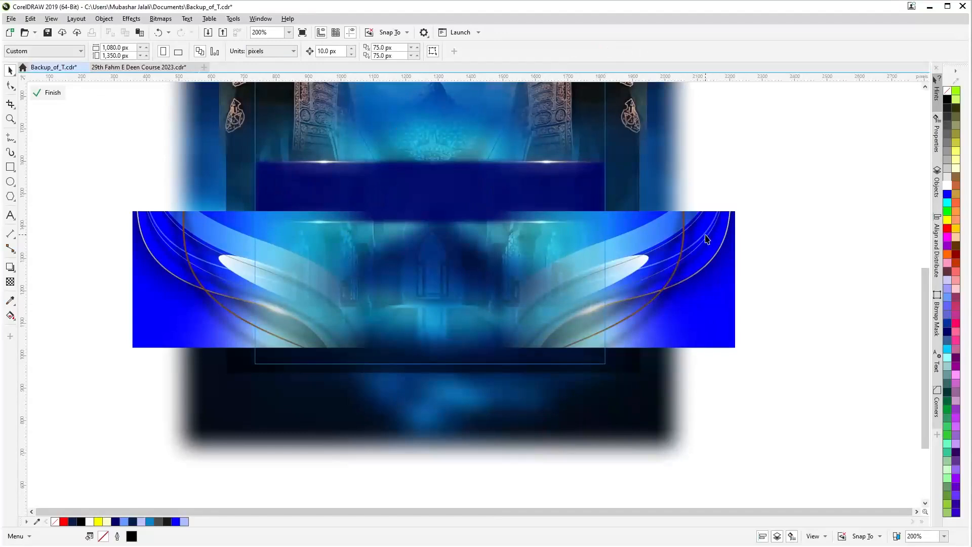
left_click(664, 273)
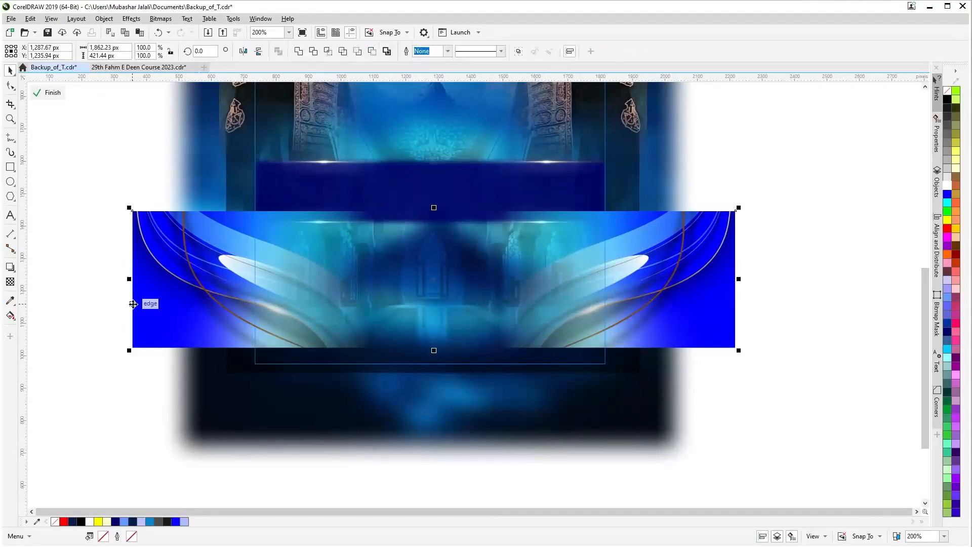
key("shift+Page_Down")
key("ctrl+Page_Up")
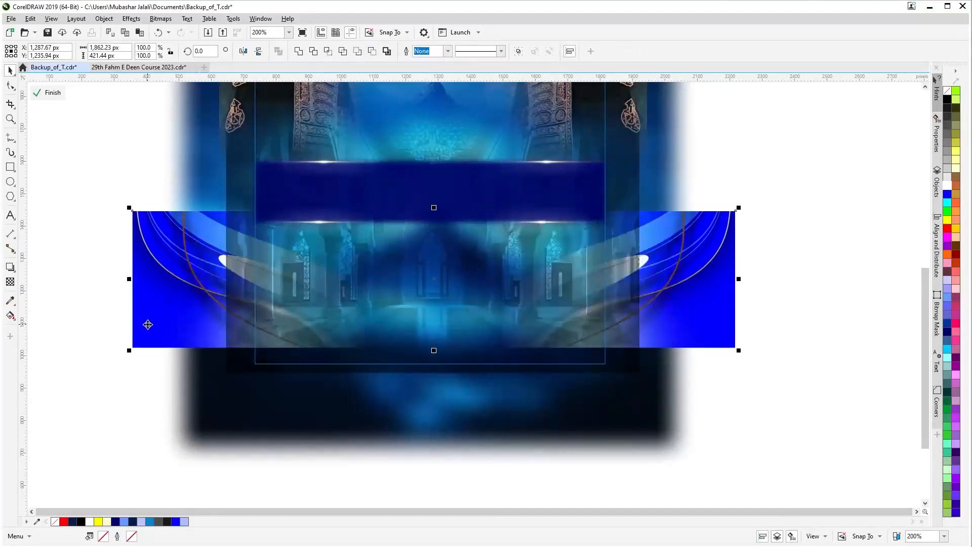
key("ctrl+Page_Up")
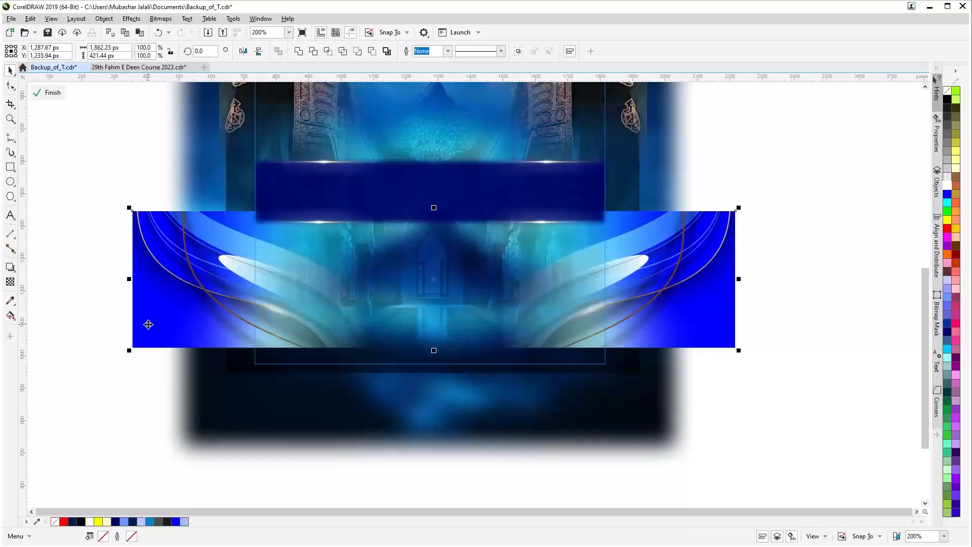
left_click(48, 93)
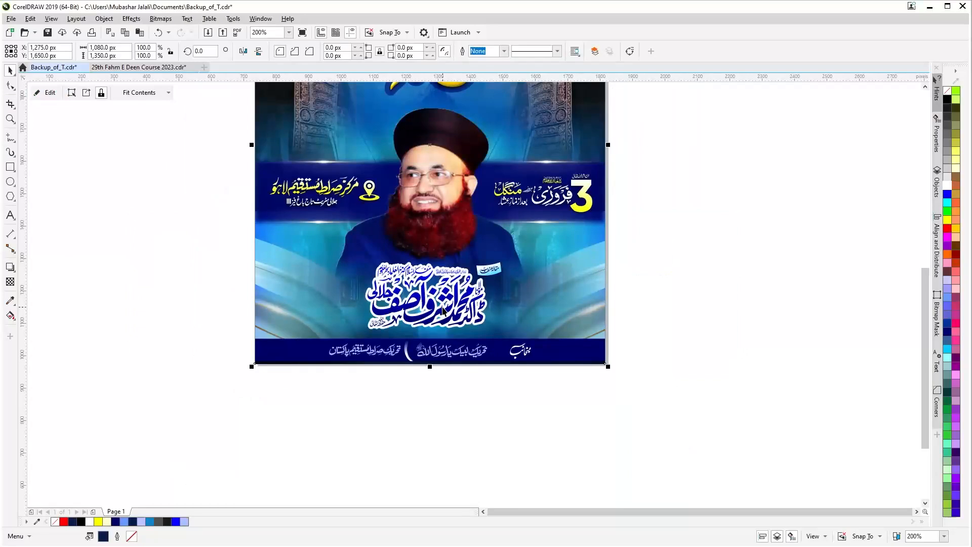
key("F4")
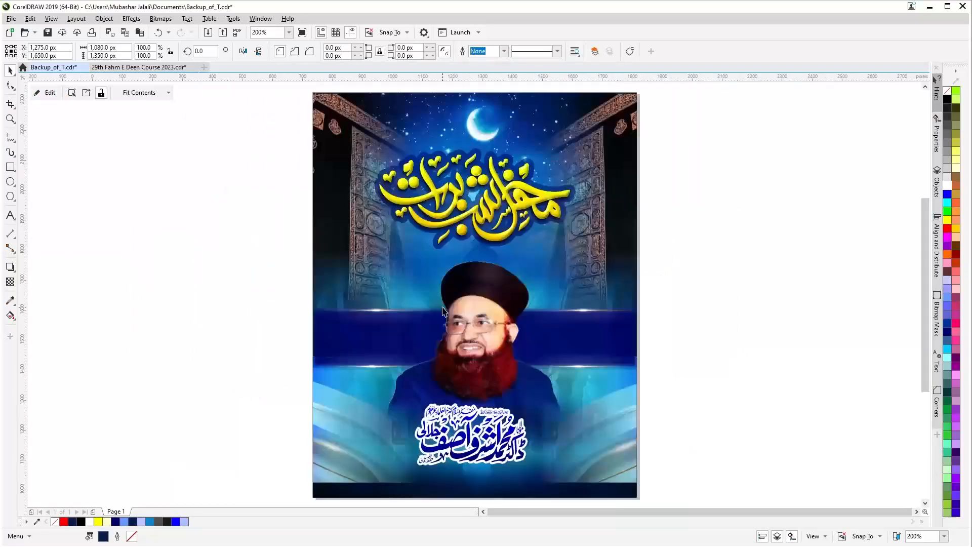